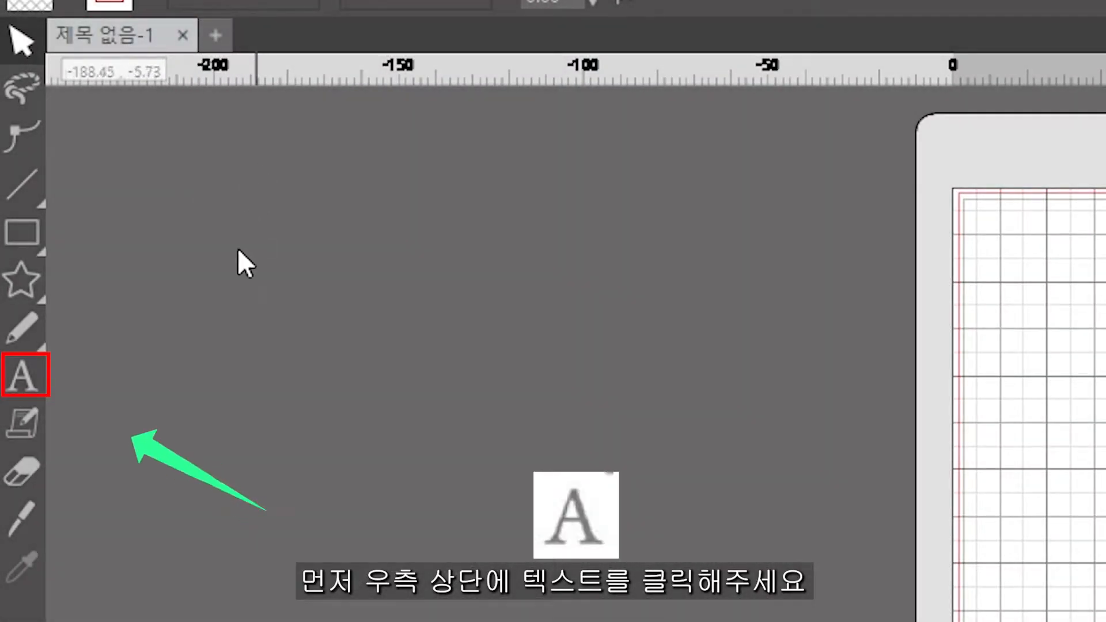
# Create a text object near the page's upper-left area containing the recipient's name
pyautogui.click(22, 375)
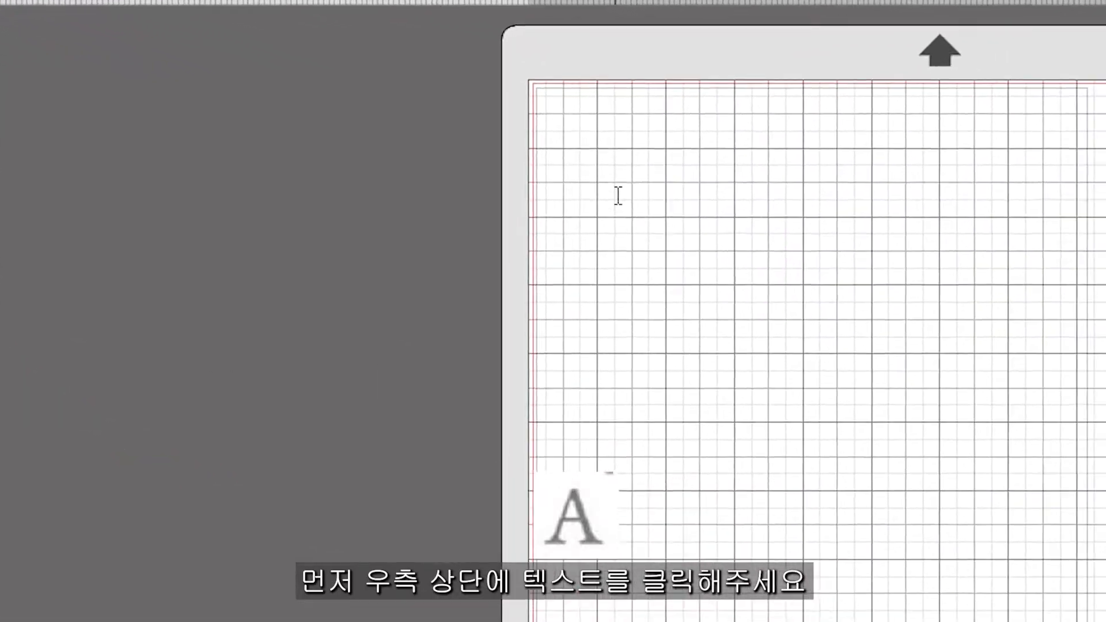
pyautogui.click(618, 196)
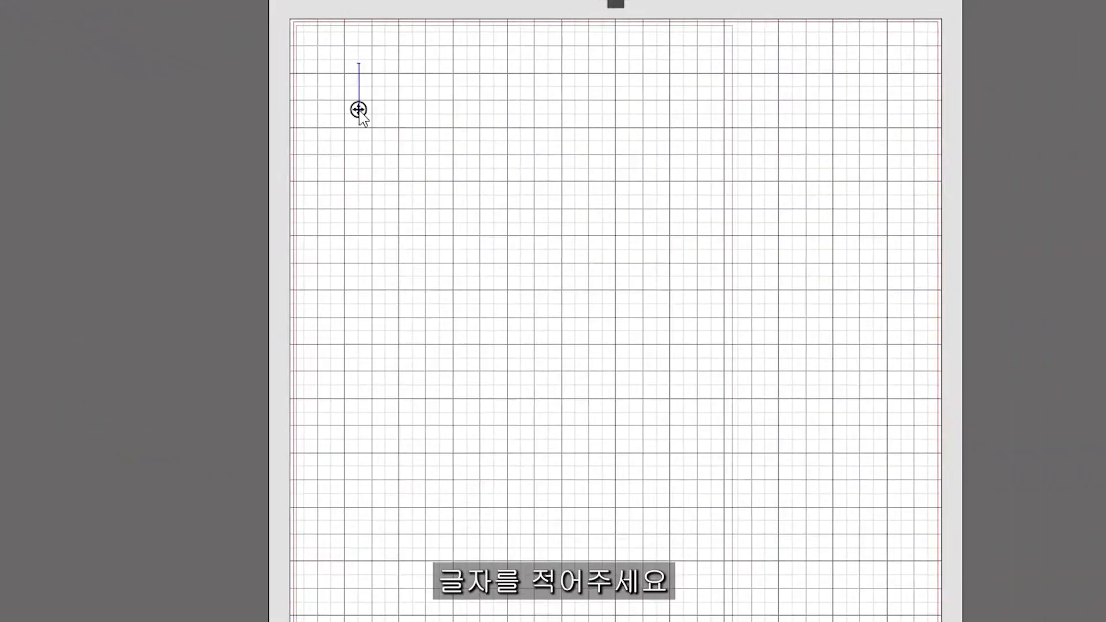
pyautogui.write('□□□')
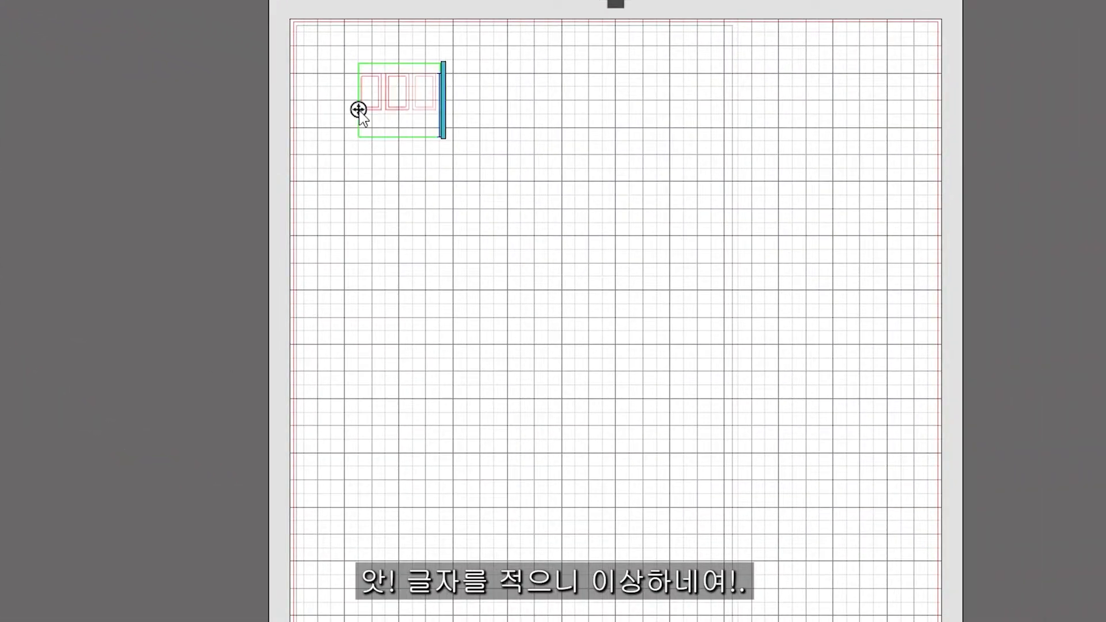
# Change the font of all the name text to Adobe 고딕 Std
pyautogui.hotkey('ctrl', 'a')
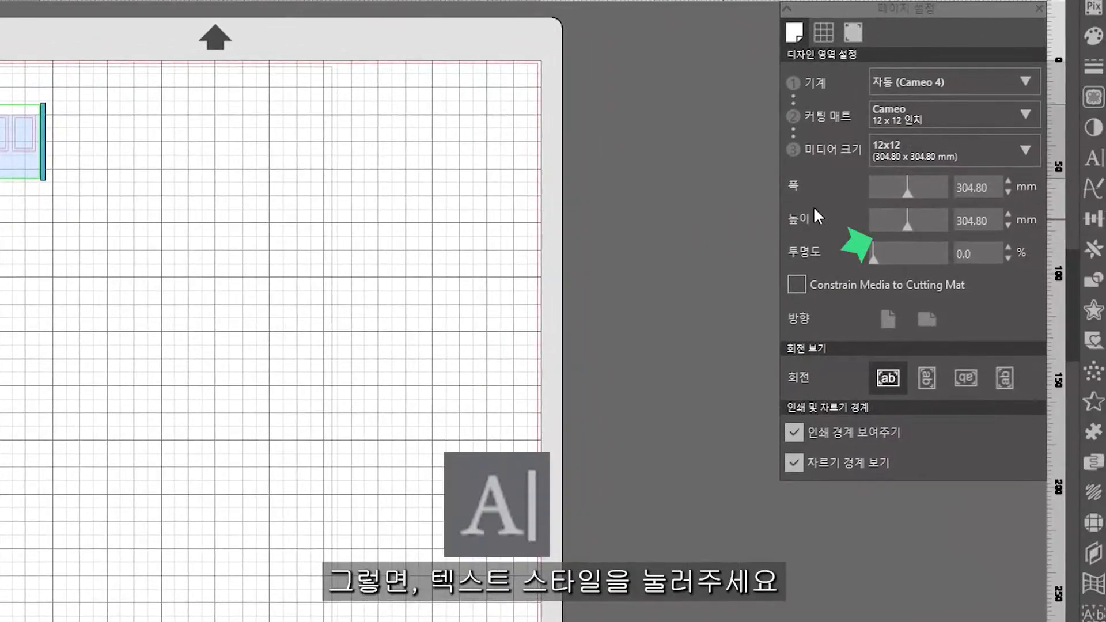
pyautogui.click(1092, 157)
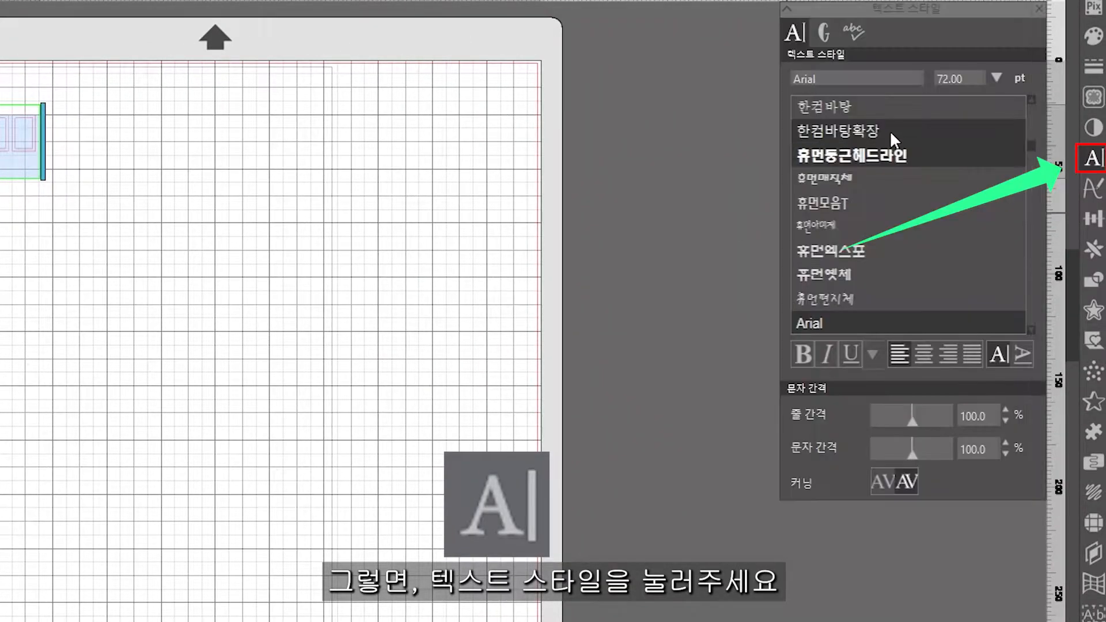
pyautogui.scroll(-5, 911, 199)
pyautogui.scroll(-2, 912, 202)
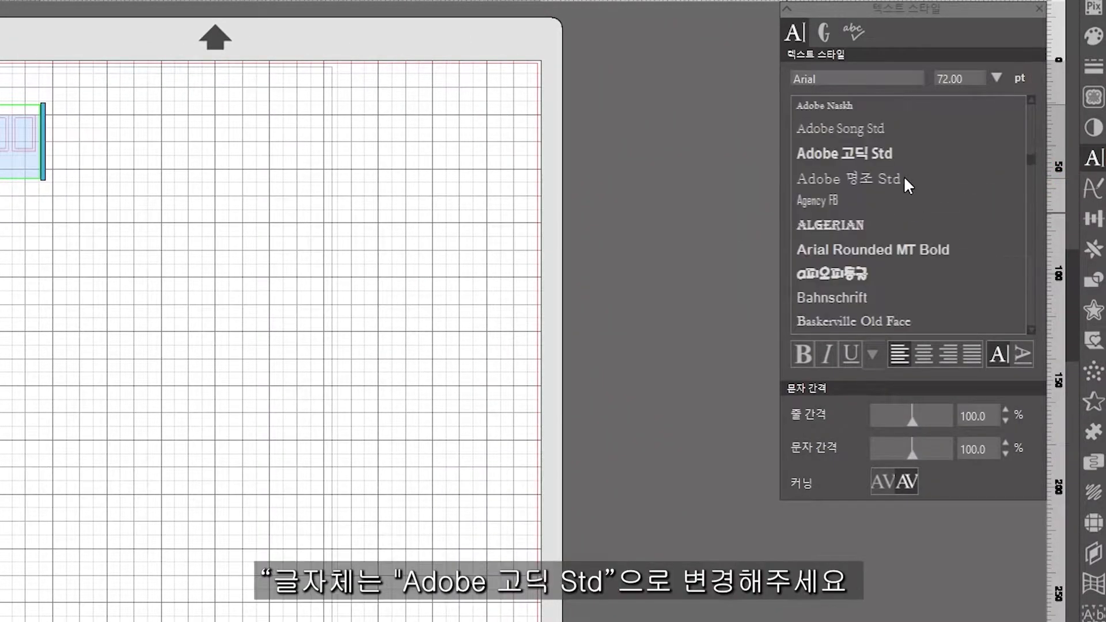
pyautogui.click(894, 154)
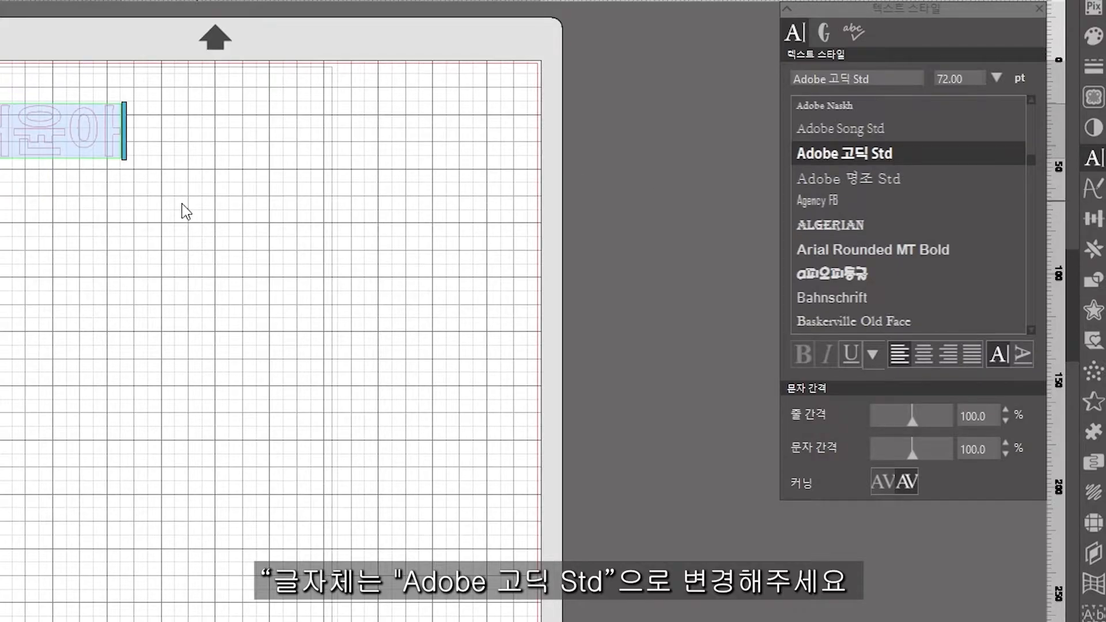
# Add the lines 사랑해 and HAPPY BIRTHDAY below the name and center-align the text
pyautogui.click(91, 124)
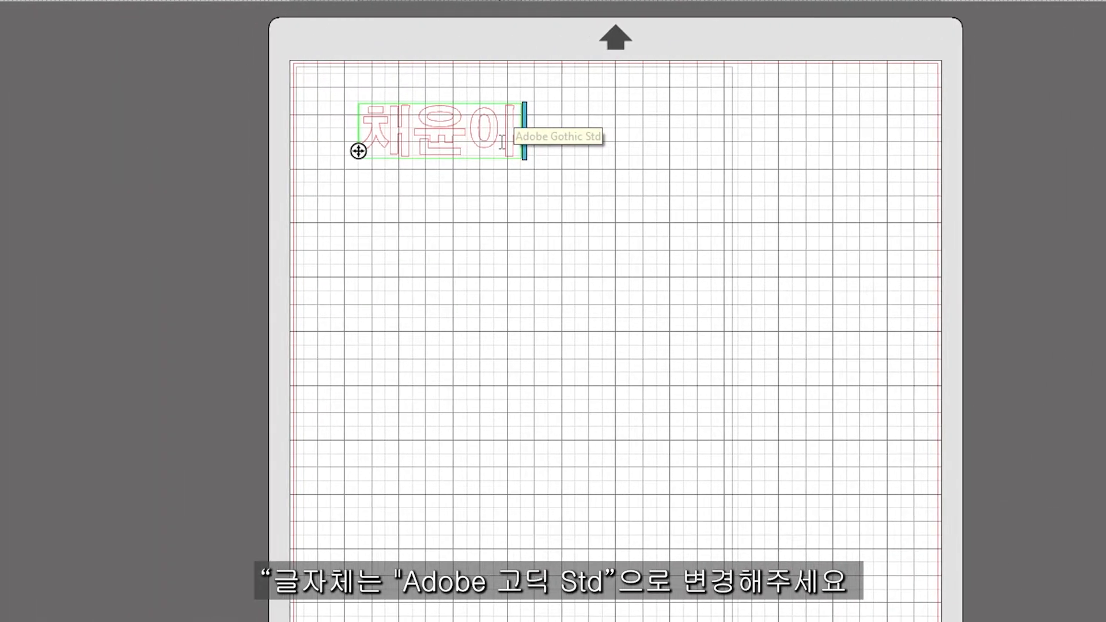
pyautogui.press('Return')
pyautogui.write('사랑해')
pyautogui.press('Return')
pyautogui.write('HAPPY BIRTHDAY')
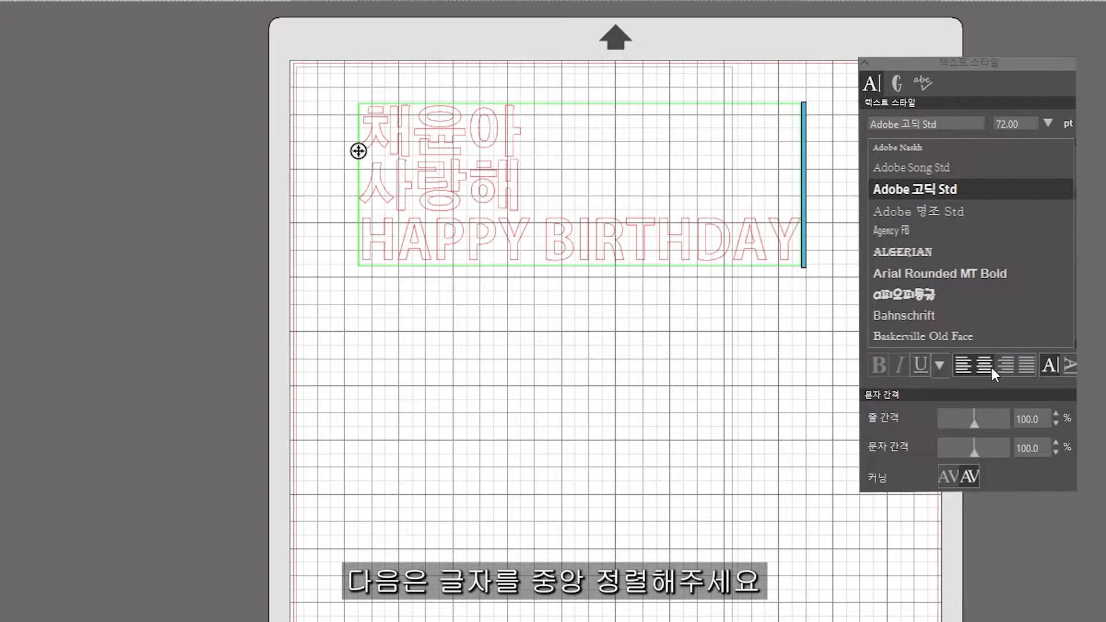
pyautogui.click(991, 368)
pyautogui.click(785, 314)
# Set the font size of the three-line text to 100 pt
pyautogui.click(697, 244)
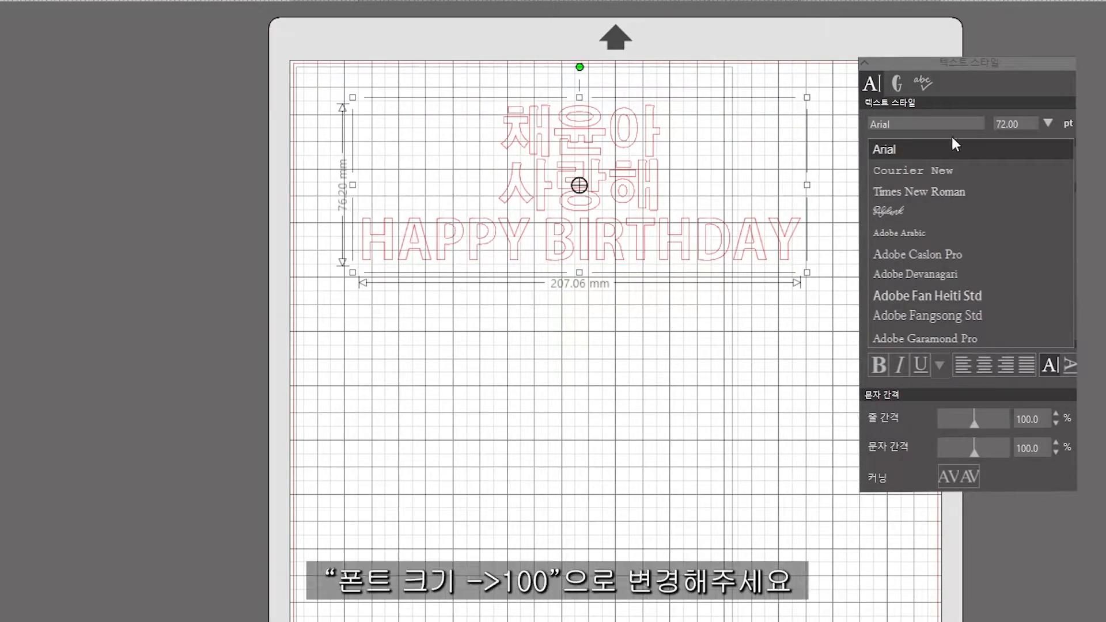
pyautogui.click(1049, 121)
pyautogui.scroll(-1, 1021, 186)
pyautogui.scroll(-4, 1020, 186)
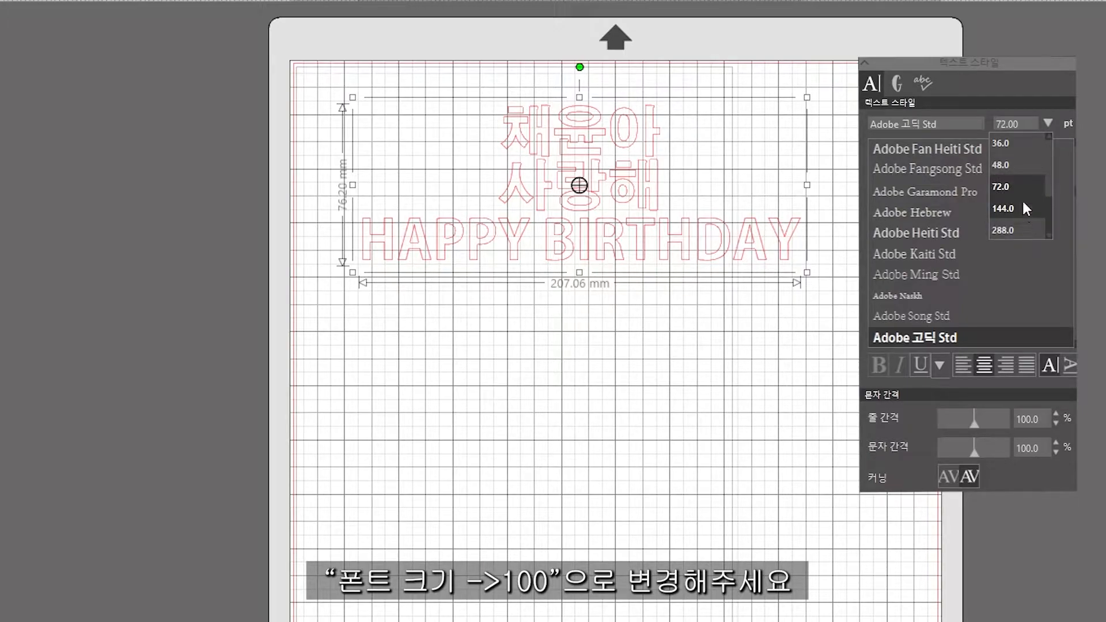
pyautogui.doubleClick(1021, 122)
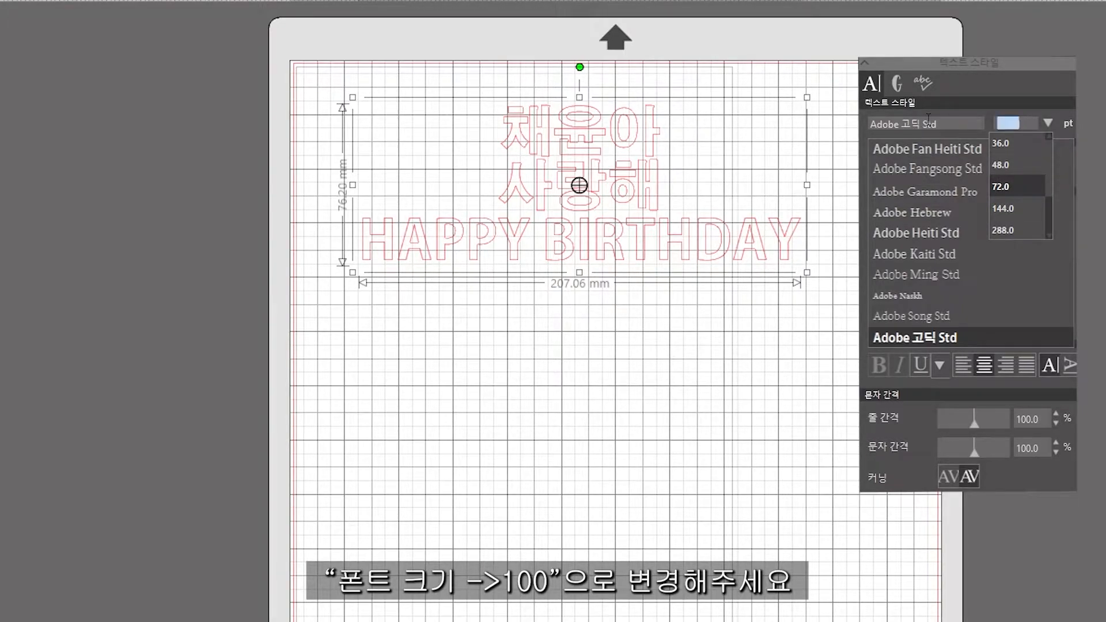
pyautogui.write('100')
pyautogui.press('Return')
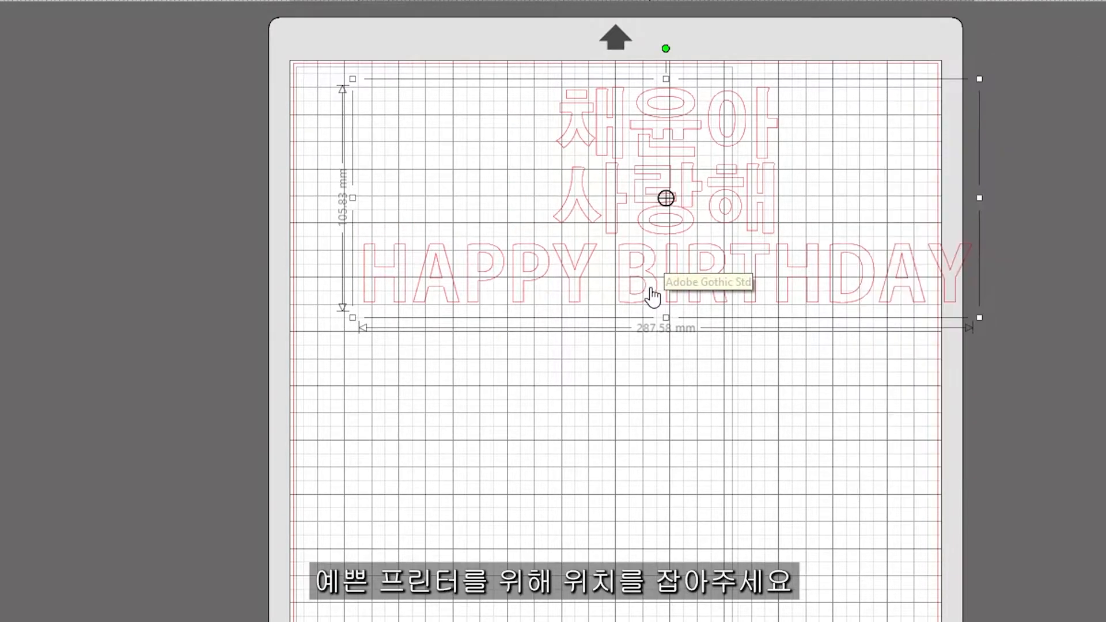
# Move the text block toward the page's upper-left corner so it fits inside the page width
pyautogui.moveTo(650, 287); pyautogui.dragTo(594, 276)
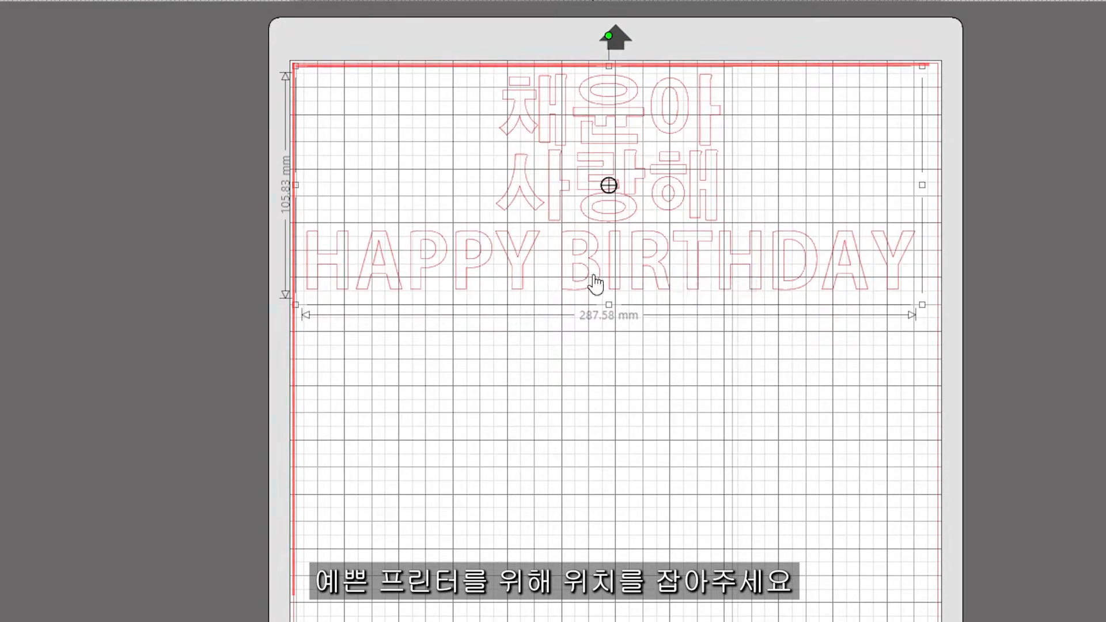
pyautogui.press('Left')
pyautogui.press('Up')
pyautogui.press('Up')
pyautogui.press('Up')
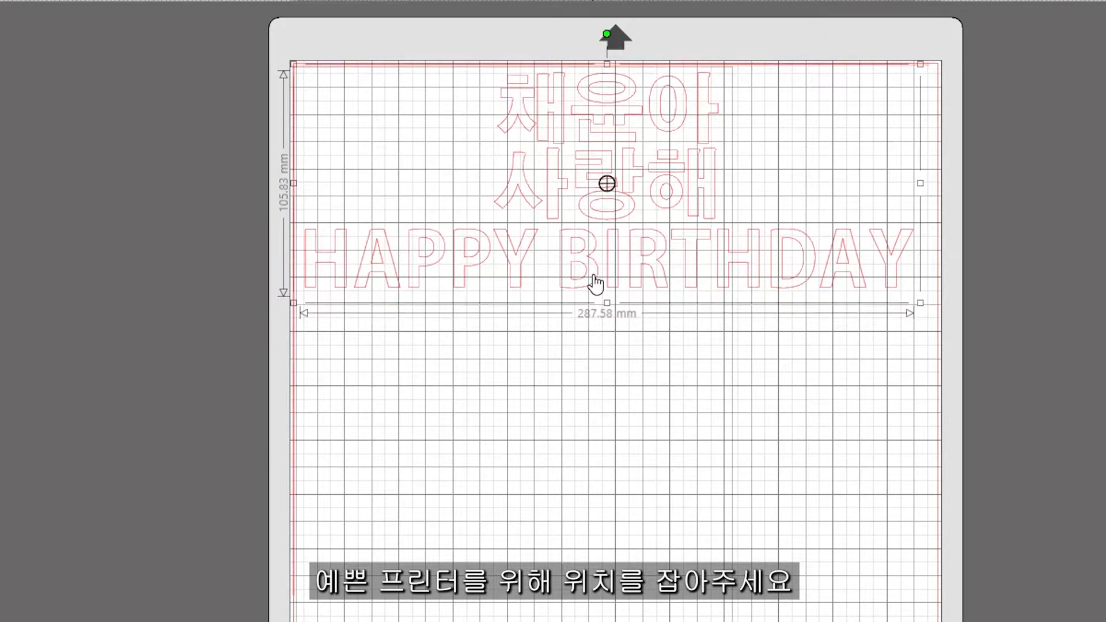
# Add two spaces after the name line and three spaces after 사랑해
pyautogui.doubleClick(717, 113)
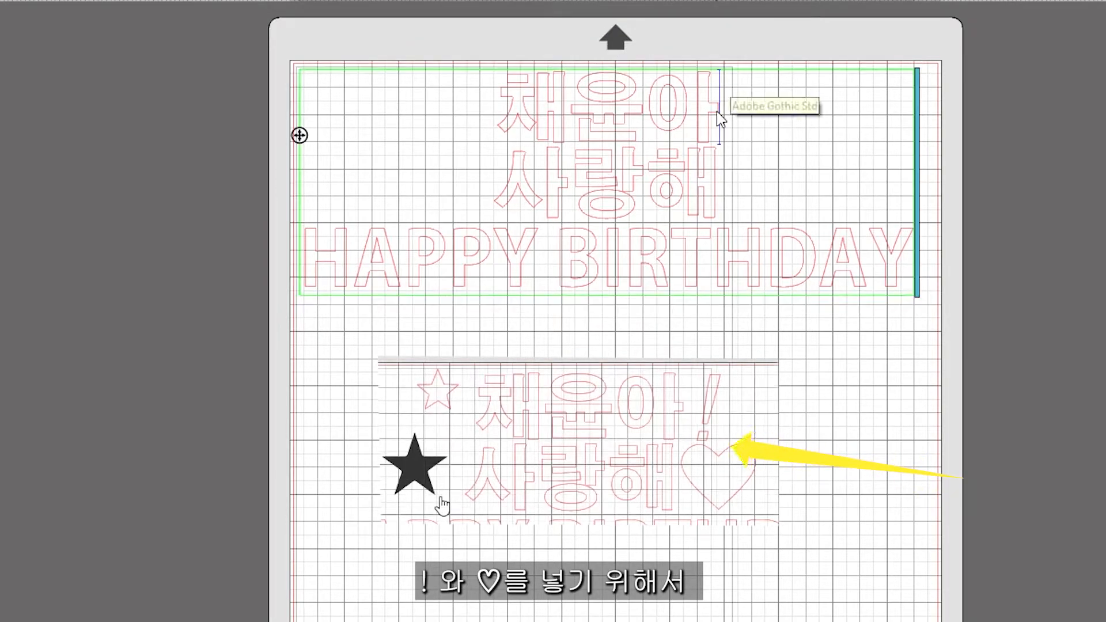
pyautogui.click(748, 208)
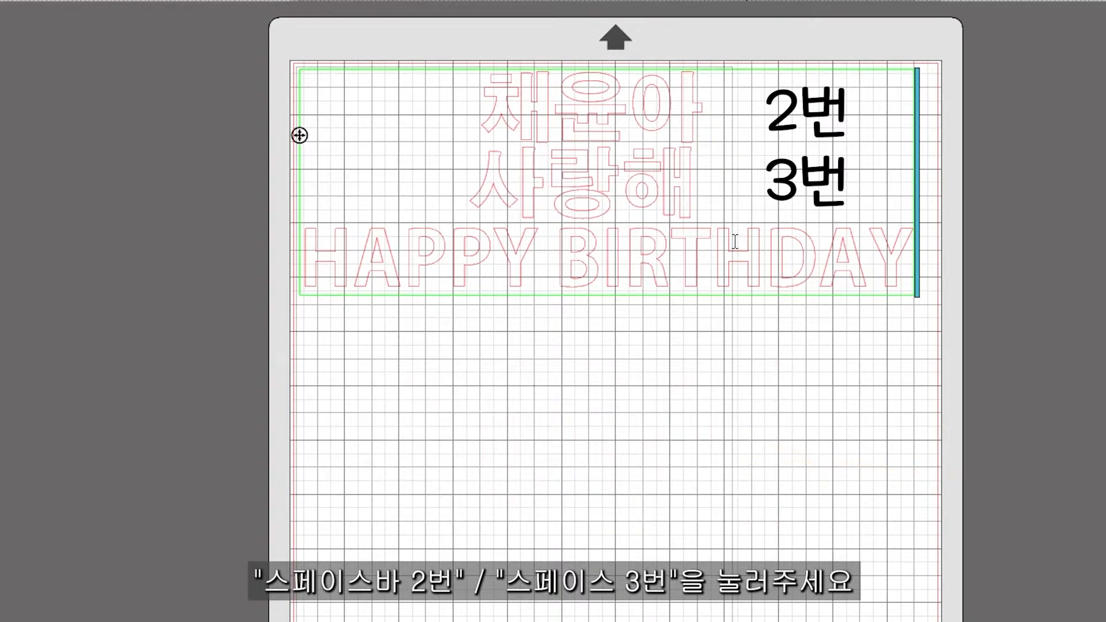
pyautogui.click(720, 489)
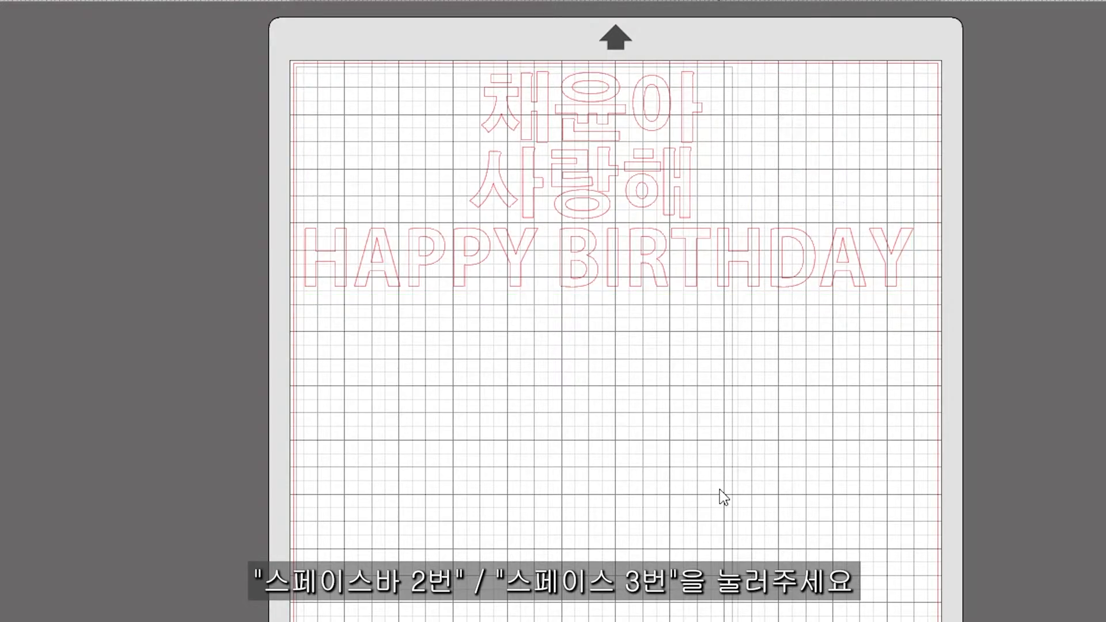
# Create a separate text object containing "!" in the empty area below the text block
pyautogui.click(534, 424)
pyautogui.write('!')
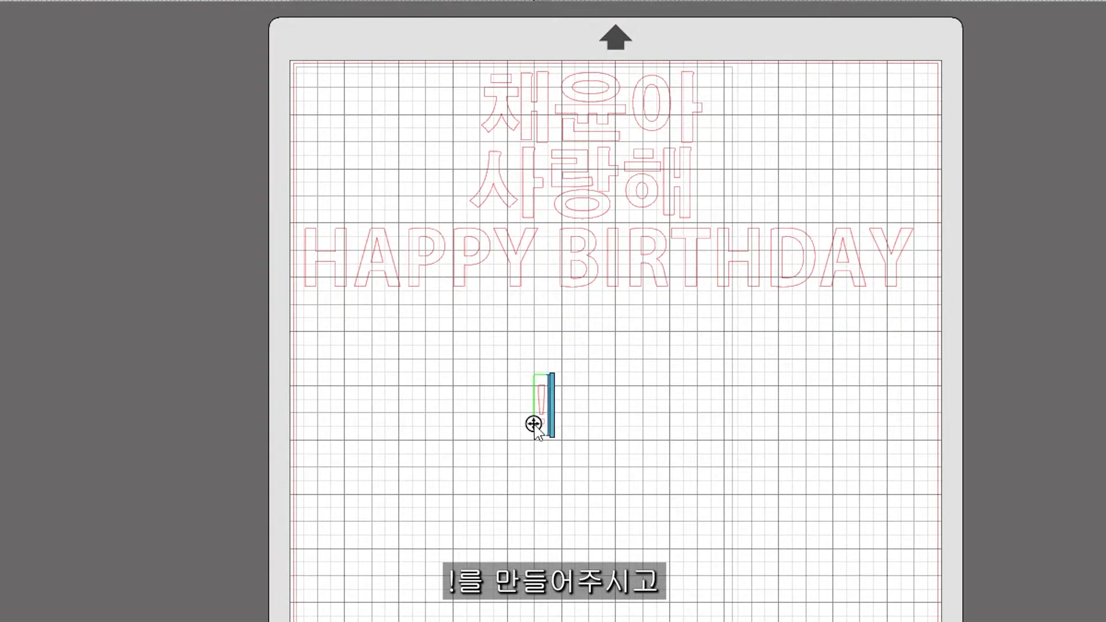
pyautogui.click(652, 402)
# Set the exclamation mark's font size to 100 pt and make it italic, keeping the Arial font
pyautogui.click(536, 411)
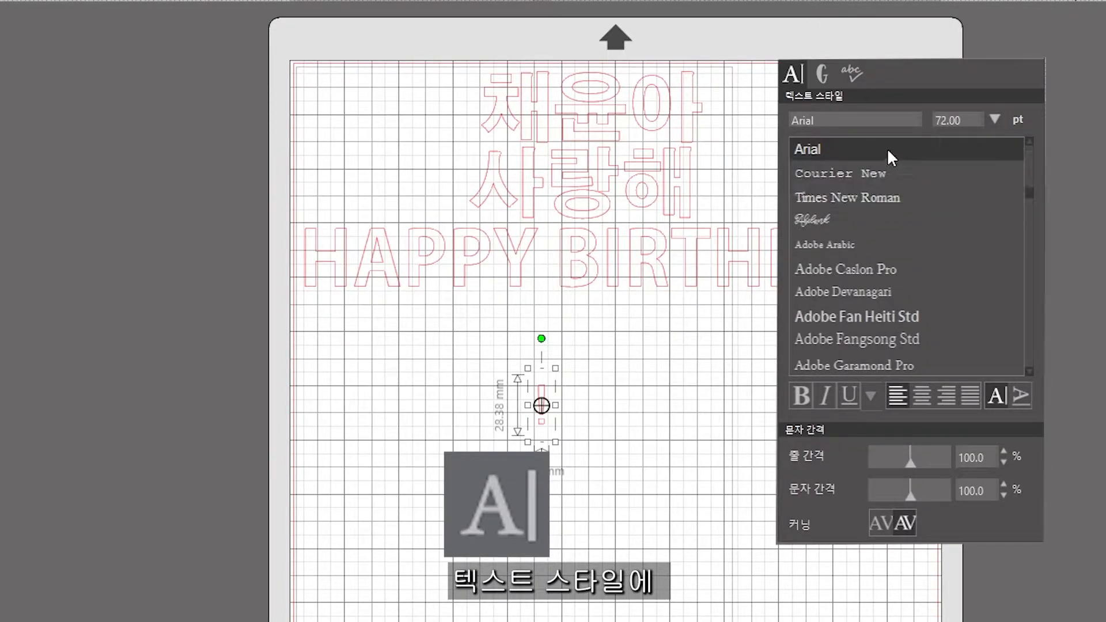
pyautogui.moveTo(973, 120); pyautogui.dragTo(861, 118)
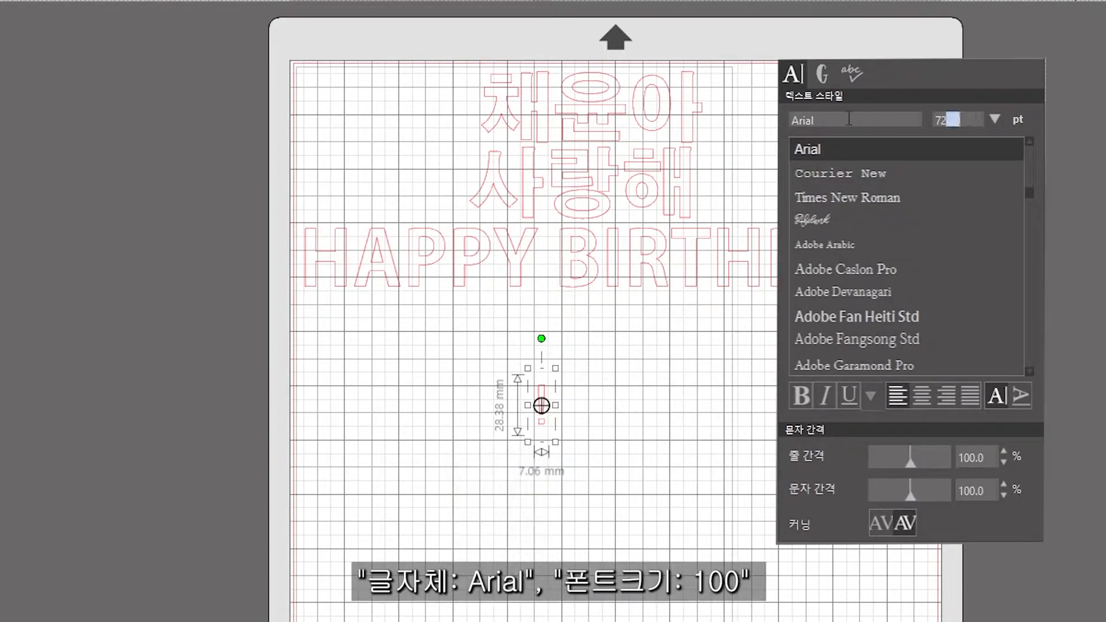
pyautogui.write('100')
pyautogui.press('Return')
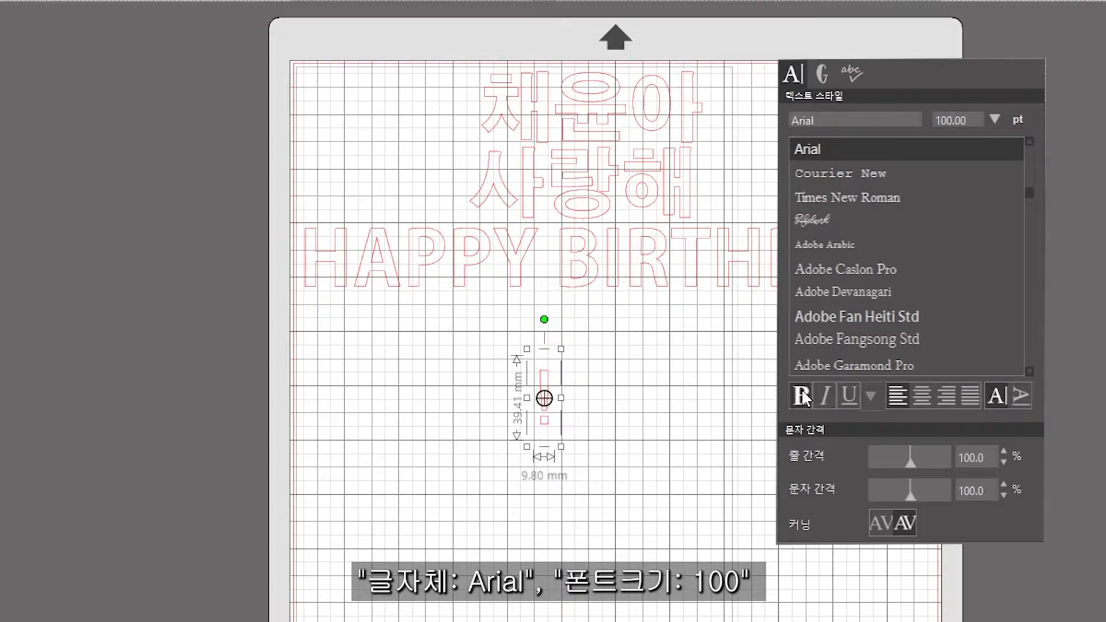
pyautogui.click(824, 395)
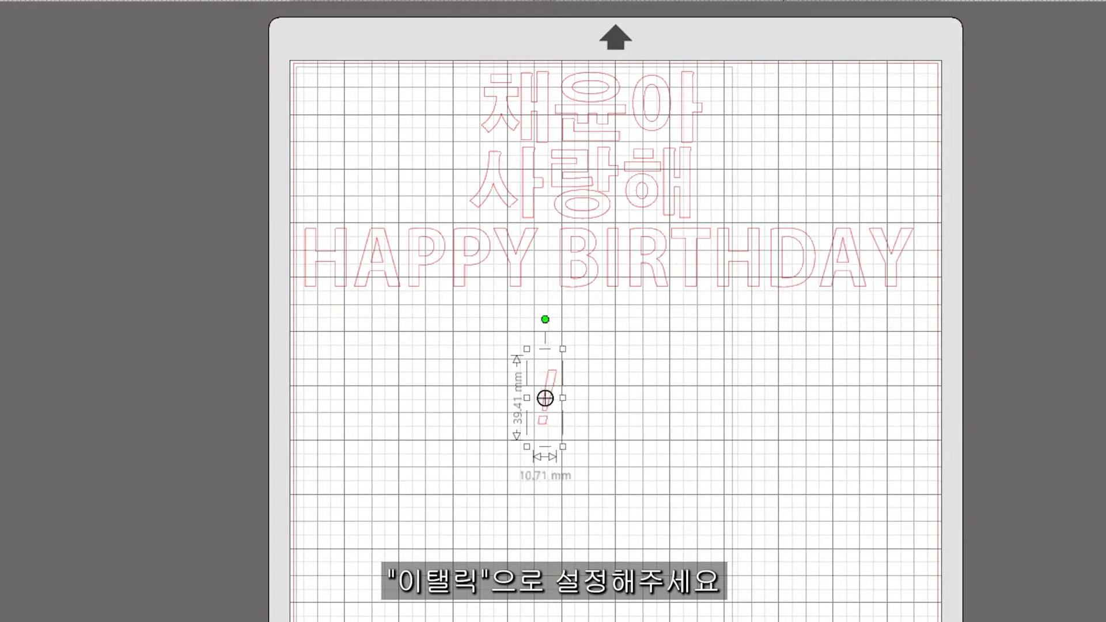
# Move the exclamation mark to the end of the name line and enlarge it to about 14 by 52 mm
pyautogui.moveTo(547, 397); pyautogui.dragTo(732, 91)
pyautogui.moveTo(742, 149); pyautogui.dragTo(763, 178)
pyautogui.moveTo(730, 133); pyautogui.dragTo(730, 132)
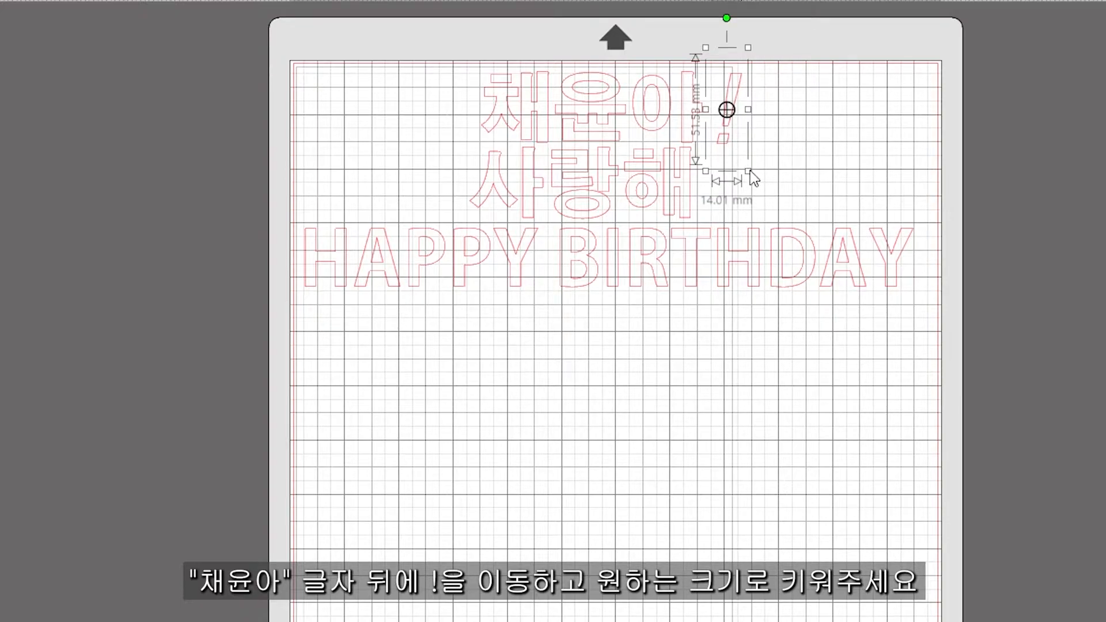
pyautogui.click(752, 389)
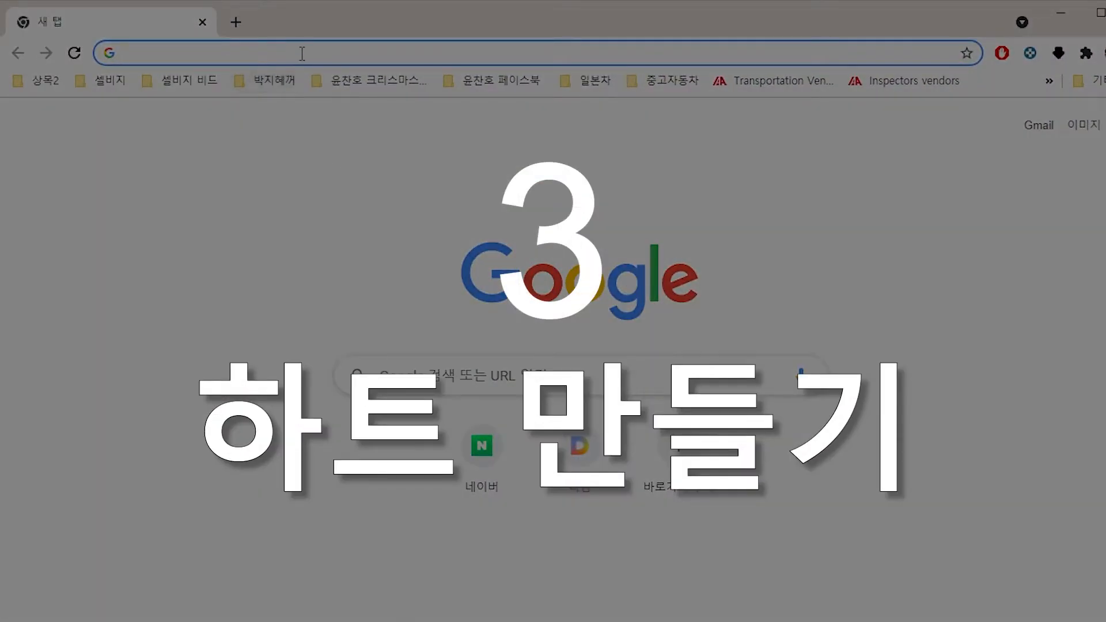
# In Chrome, search Google for "heart black and white" and show the image results
pyautogui.write('heart black and white')
pyautogui.press('Return')
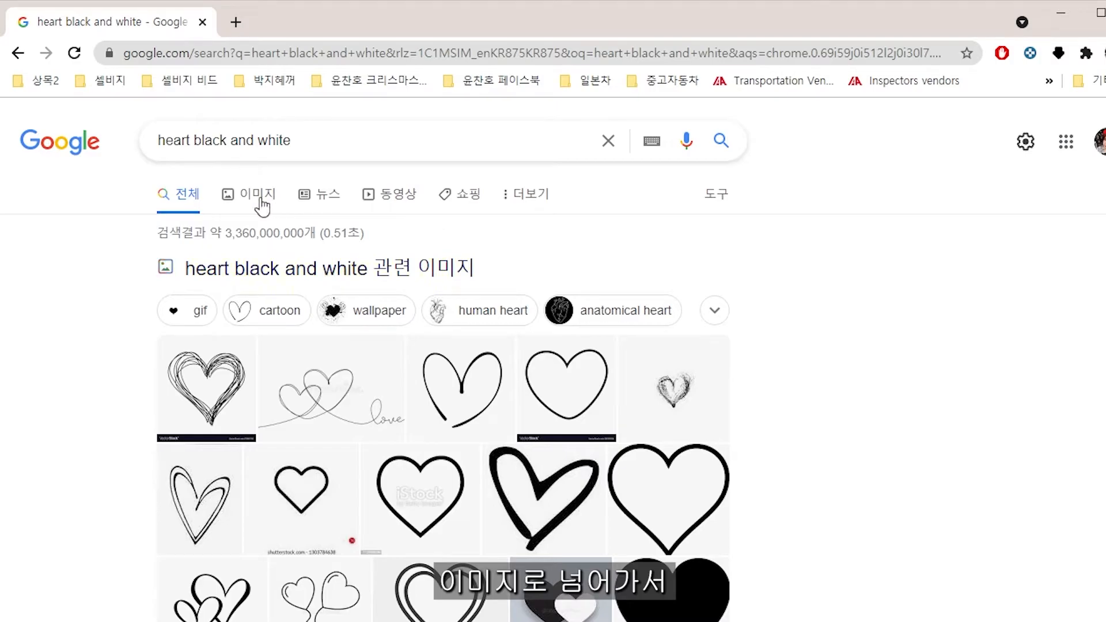
pyautogui.click(258, 195)
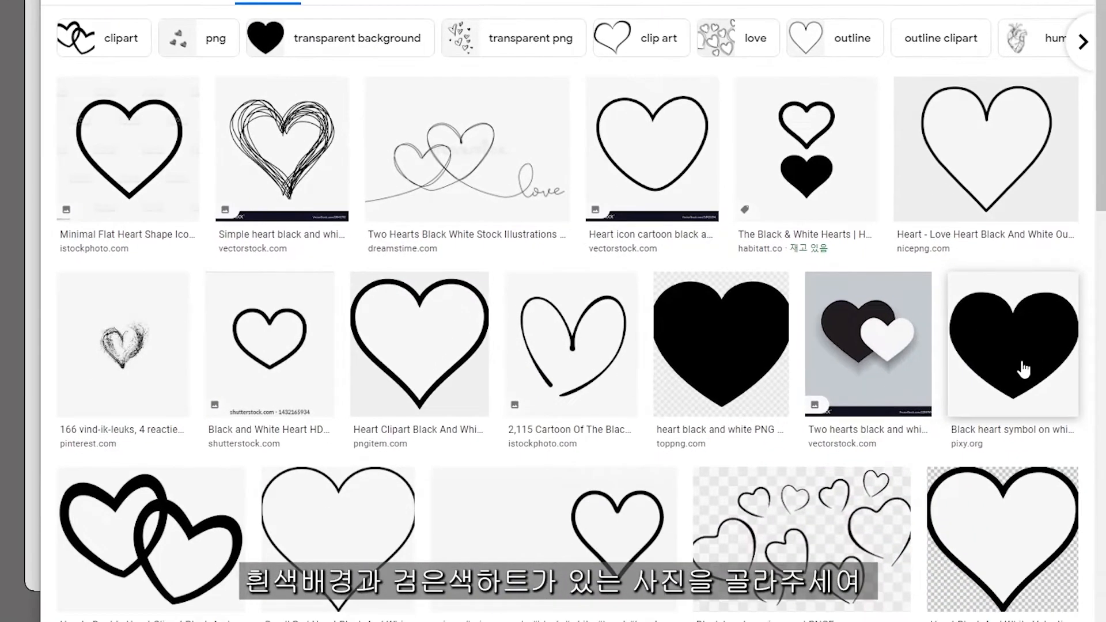
# Open a plain black heart image with a solid white background and copy the image
pyautogui.click(1068, 599)
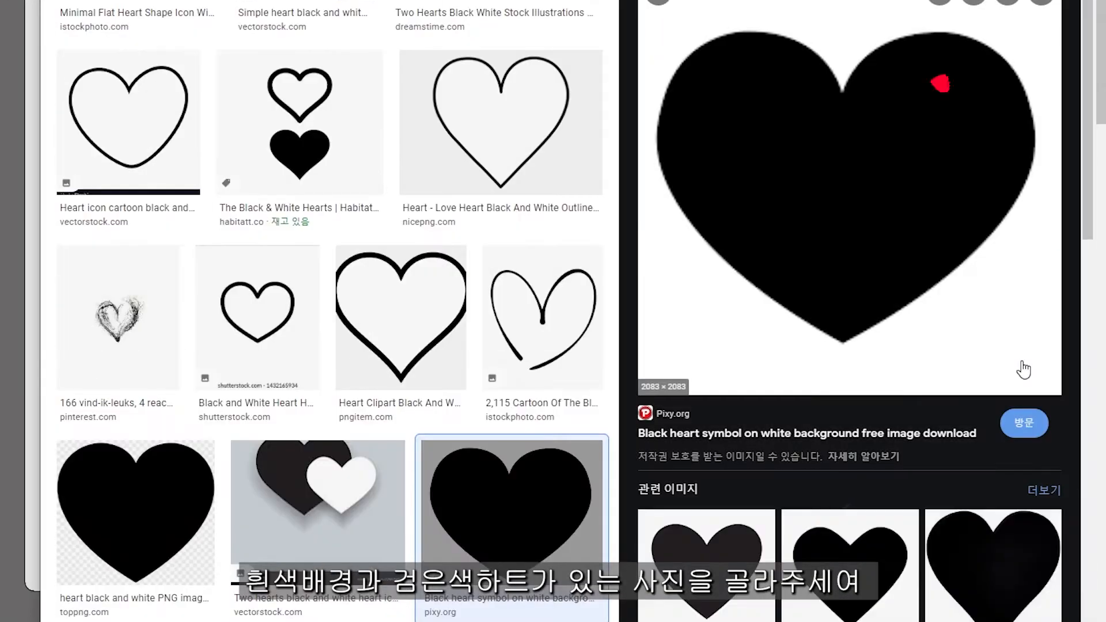
pyautogui.scroll(-5, 861, 175)
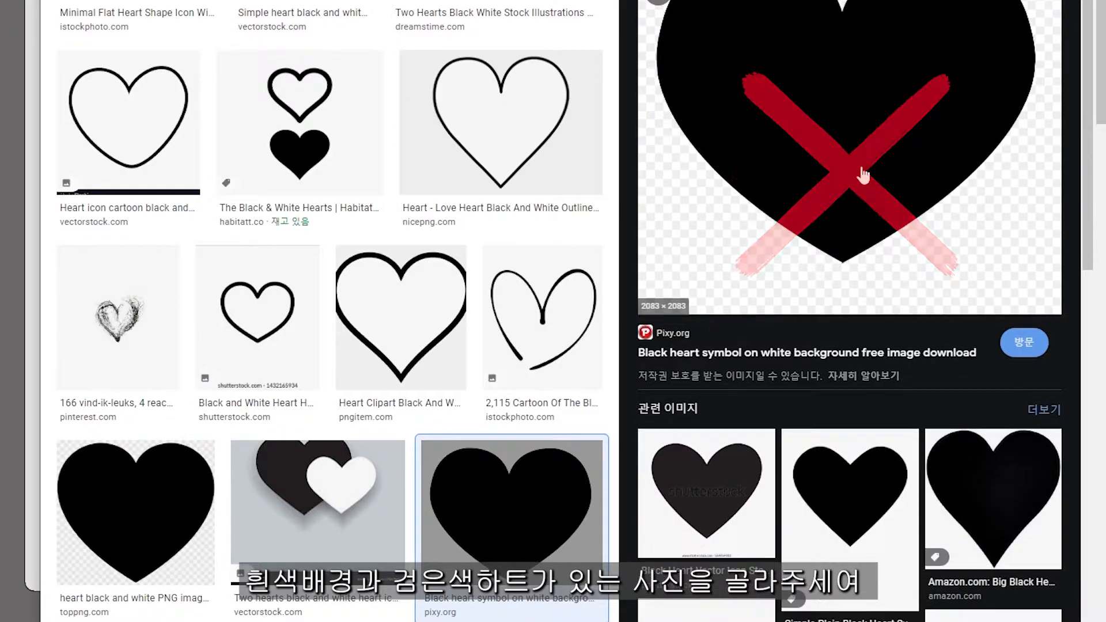
pyautogui.click(854, 268)
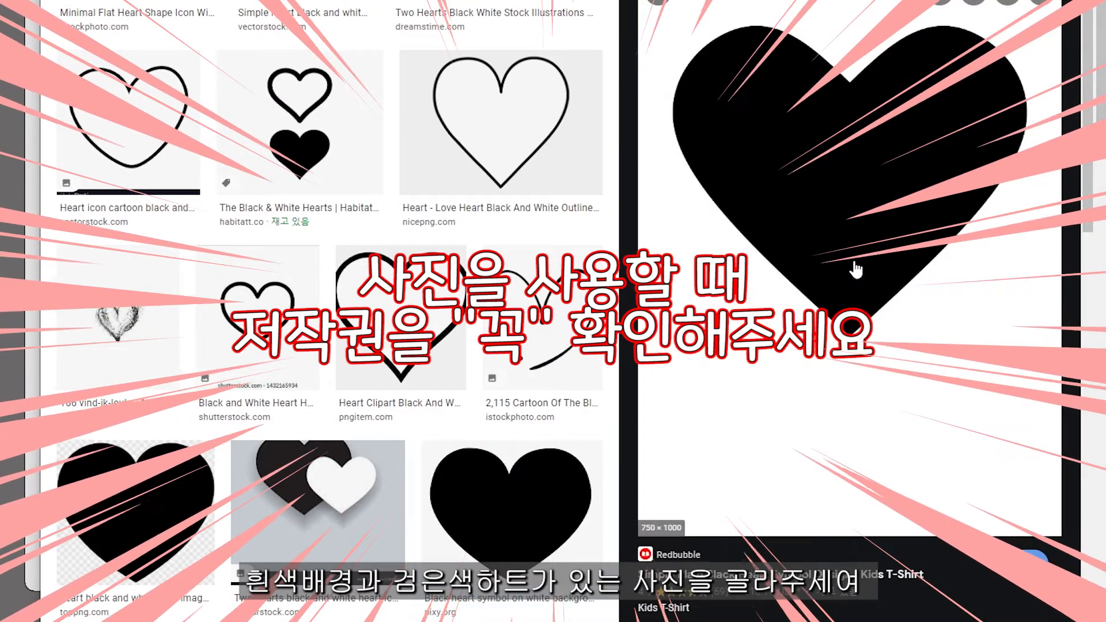
pyautogui.rightClick(851, 185)
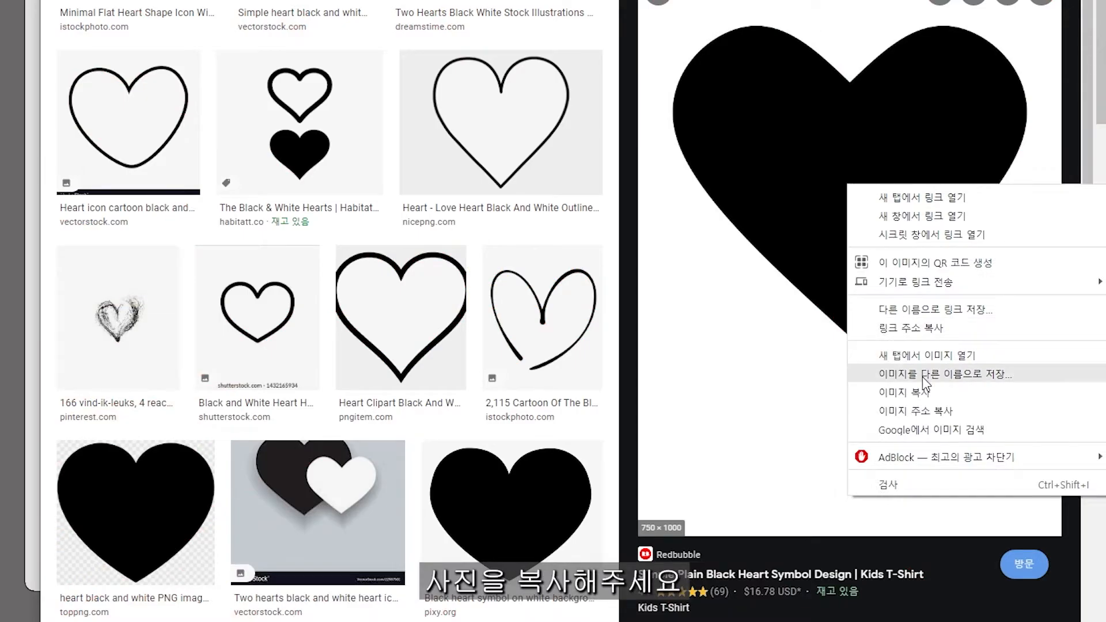
pyautogui.click(916, 392)
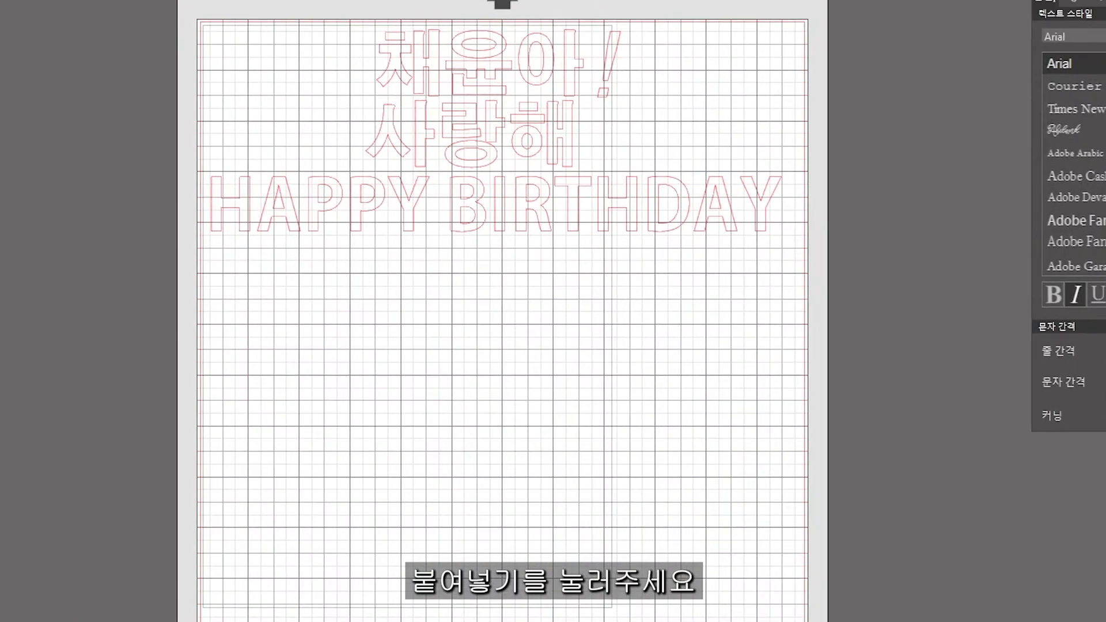
# Switch back to Silhouette Studio, paste the heart image and place it below the HAPPY BIRTHDAY line
pyautogui.hotkey('ctrl', 'v')
pyautogui.moveTo(506, 343); pyautogui.dragTo(518, 420)
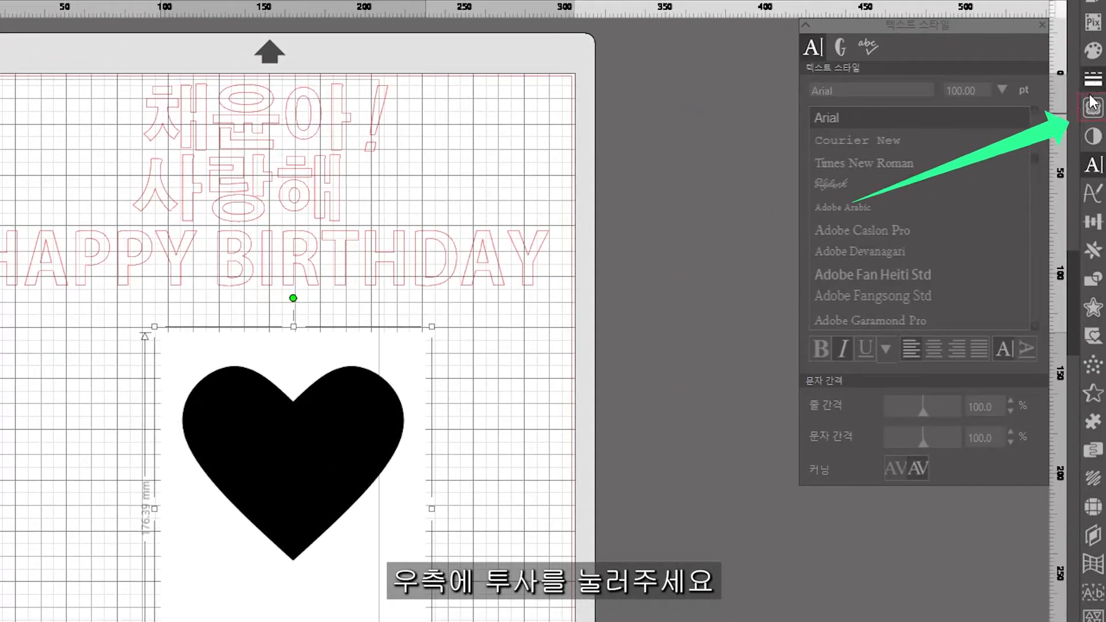
# Select a trace area about 142 mm tall that encloses the black heart in the pasted image
pyautogui.click(1093, 107)
pyautogui.click(830, 96)
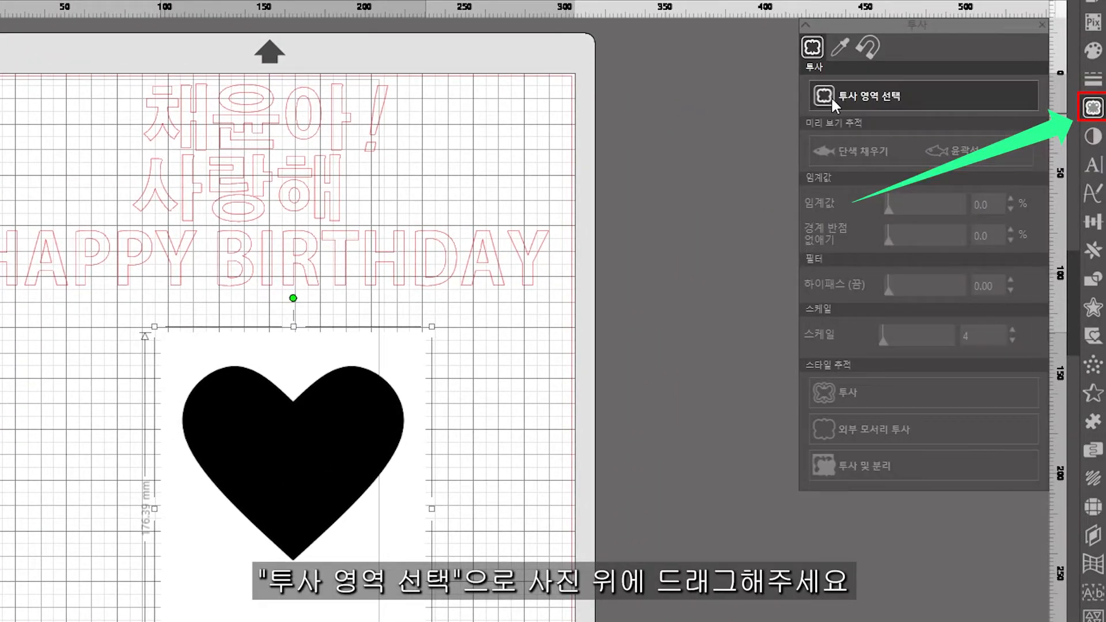
pyautogui.moveTo(133, 328)
pyautogui.mouseDown()
pyautogui.moveTo(400, 580)
pyautogui.moveTo(478, 610)
pyautogui.mouseUp()
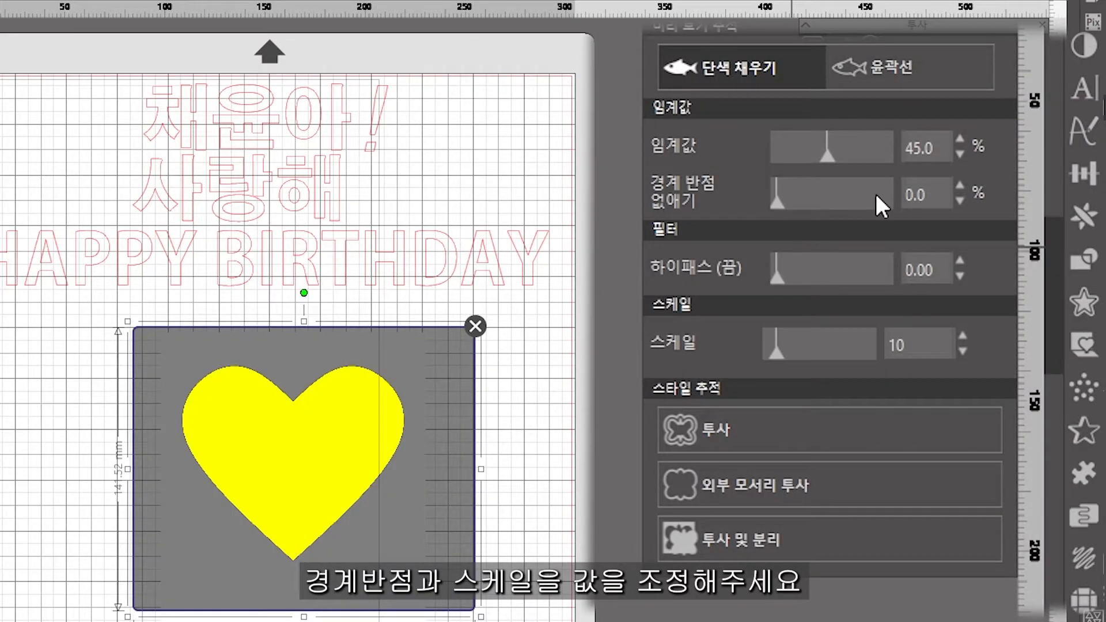
# Trace the heart with speckle removal (경계 반점 없애기) at 10% and scale at 4
pyautogui.moveTo(775, 200); pyautogui.dragTo(788, 198)
pyautogui.moveTo(934, 197); pyautogui.dragTo(802, 200)
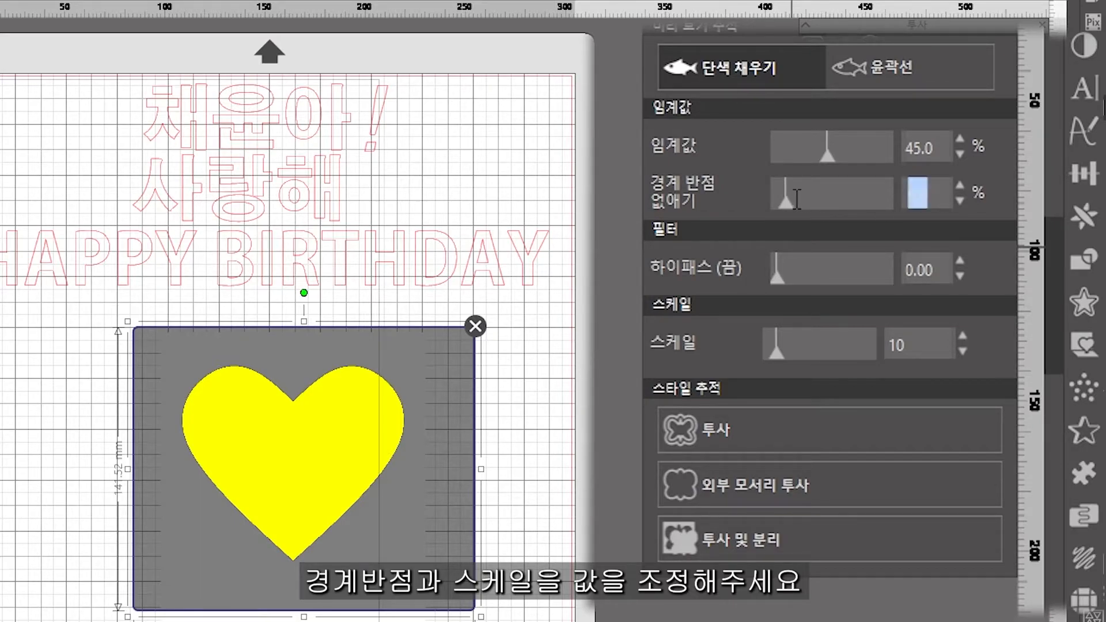
pyautogui.write('10')
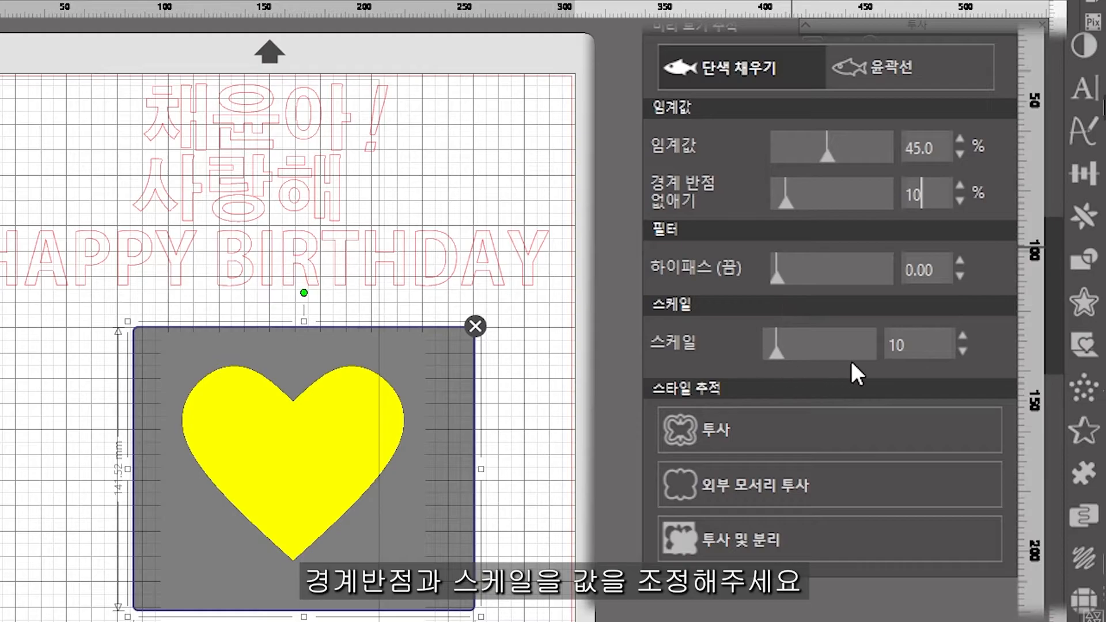
pyautogui.moveTo(939, 346); pyautogui.dragTo(748, 330)
pyautogui.write('4')
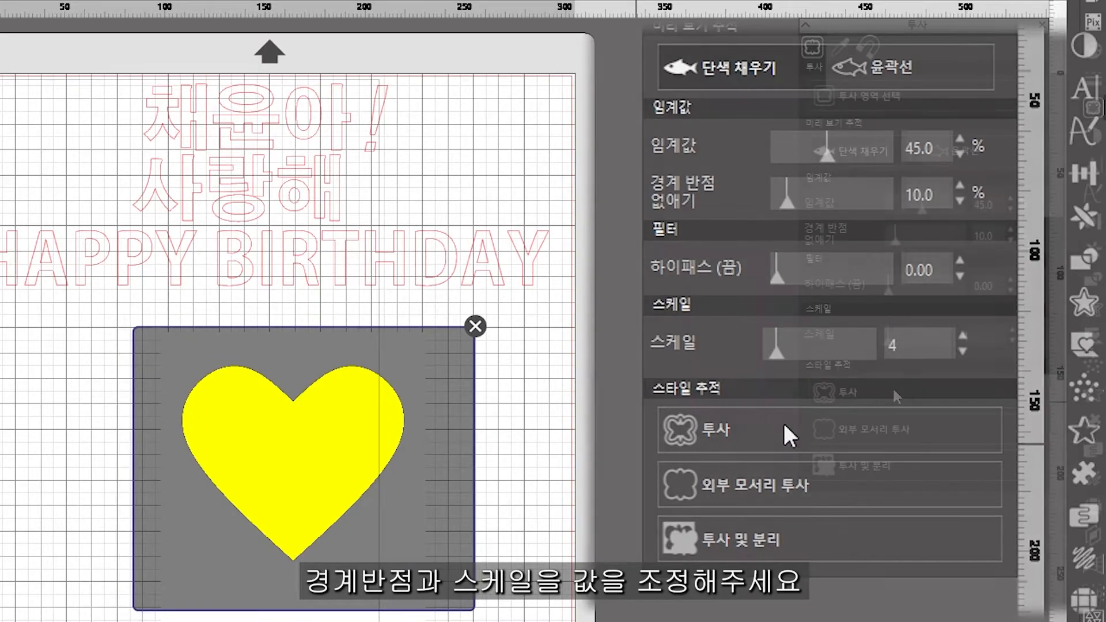
pyautogui.click(818, 394)
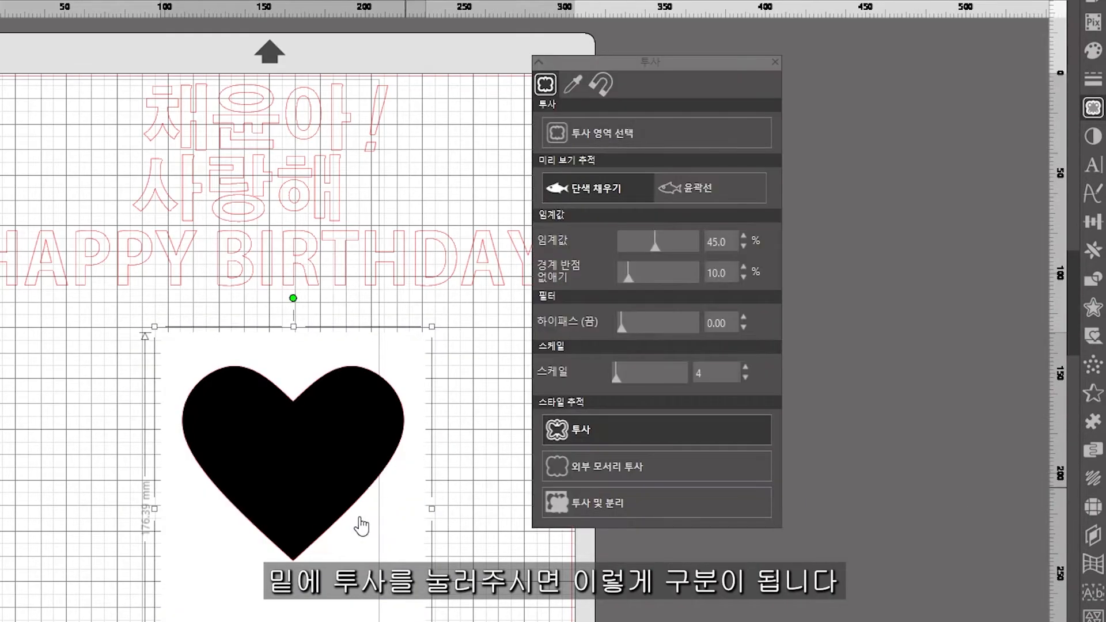
# Move the pasted black heart image off its traced outline and delete the image
pyautogui.moveTo(653, 61); pyautogui.dragTo(920, 24)
pyautogui.moveTo(351, 605); pyautogui.dragTo(689, 609)
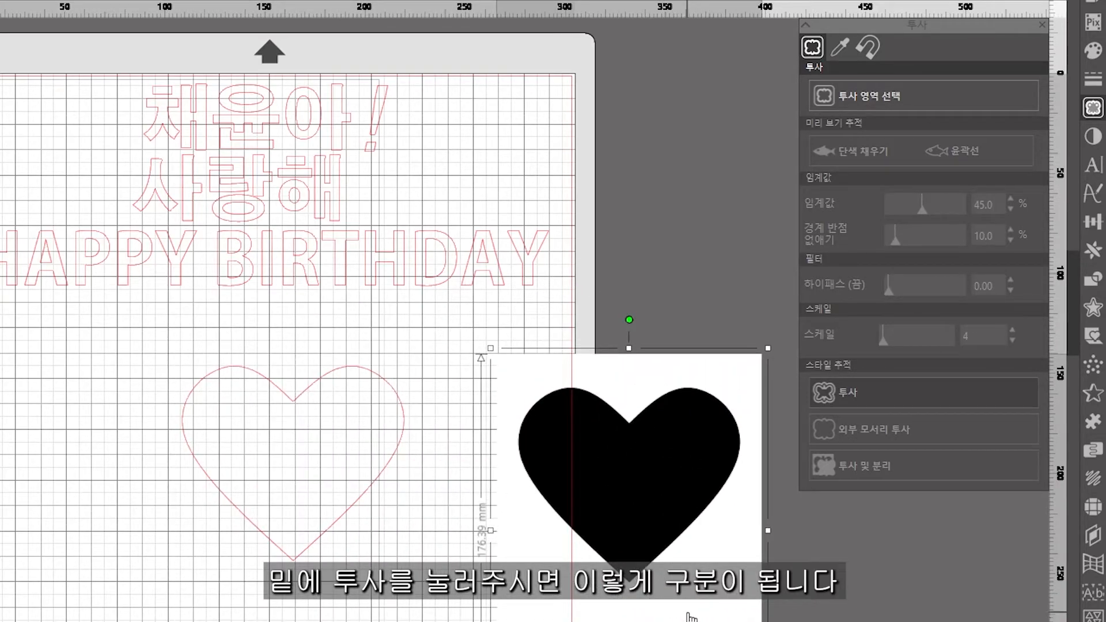
pyautogui.press('Delete')
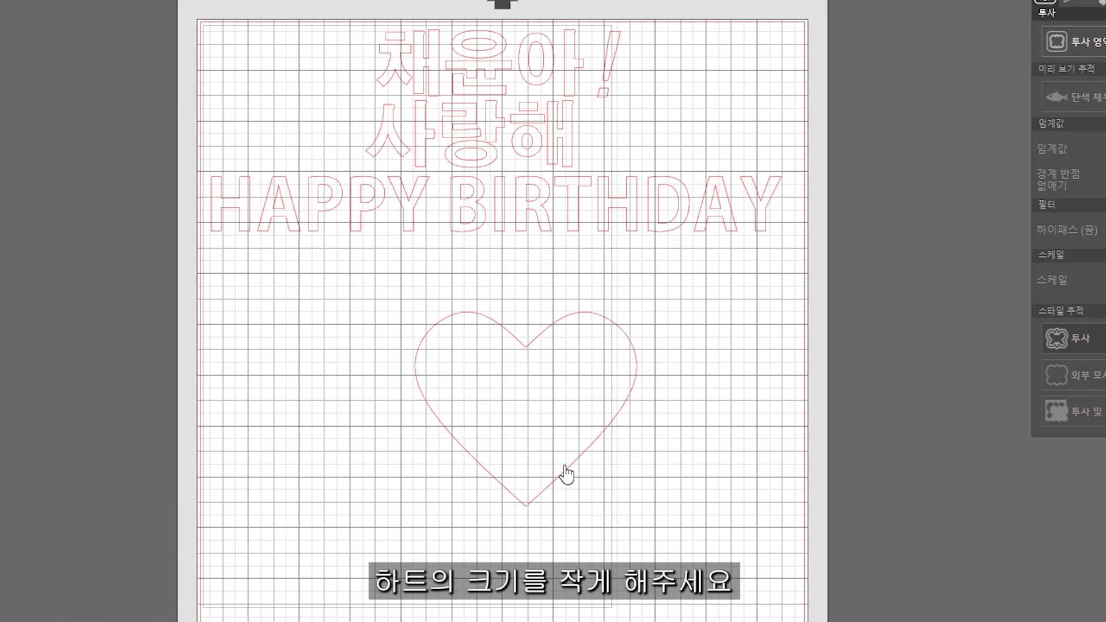
# Shrink the heart outline to about 37 mm wide and place it at the end of the 사랑해 line
pyautogui.click(327, 526)
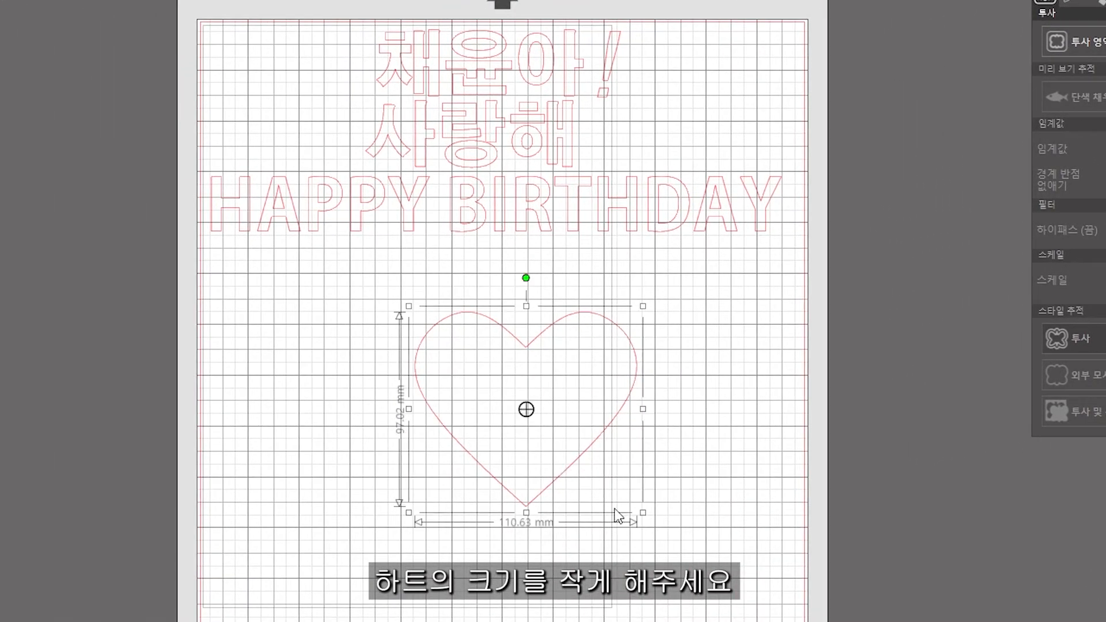
pyautogui.moveTo(642, 511); pyautogui.dragTo(663, 173)
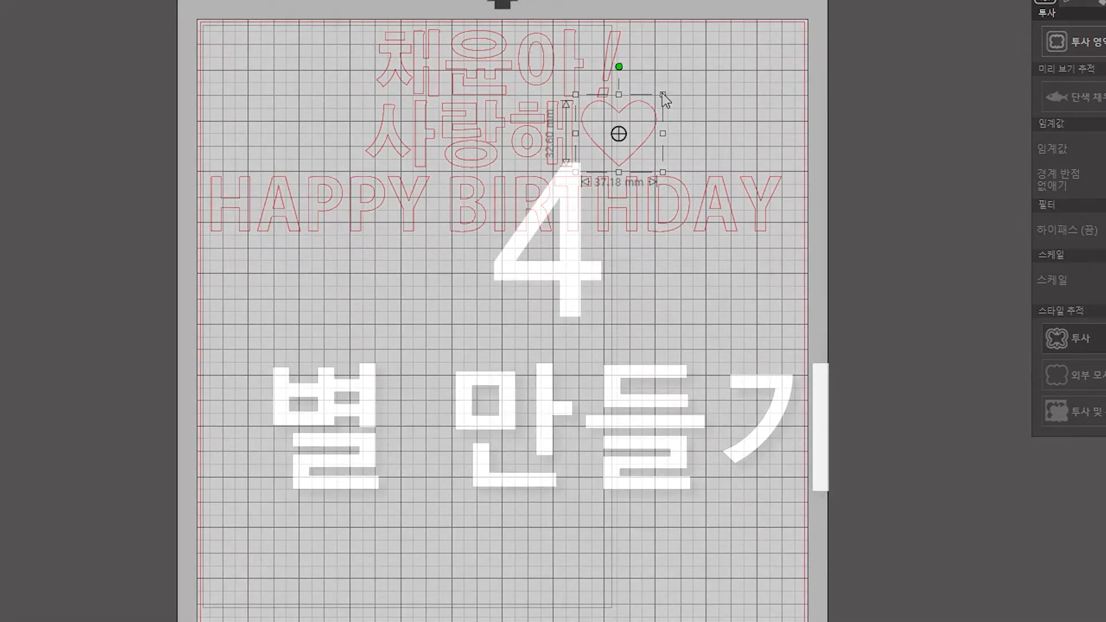
pyautogui.moveTo(661, 93); pyautogui.dragTo(662, 95)
pyautogui.click(612, 358)
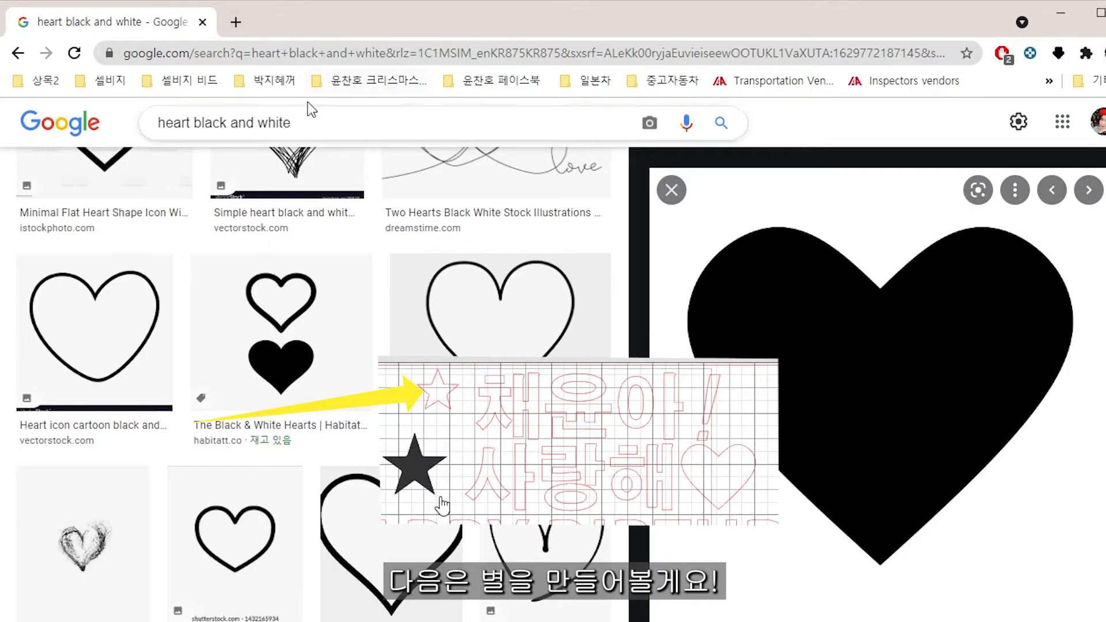
# In Chrome, search Google for "star vector" in a new tab and show the image results
pyautogui.click(236, 23)
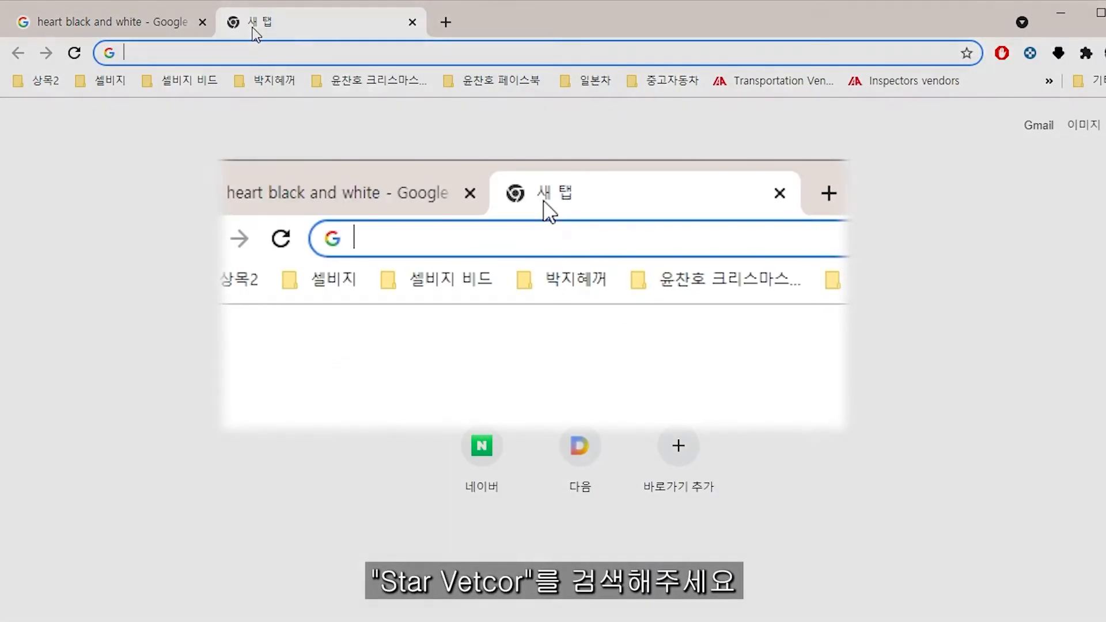
pyautogui.write('star+ vector')
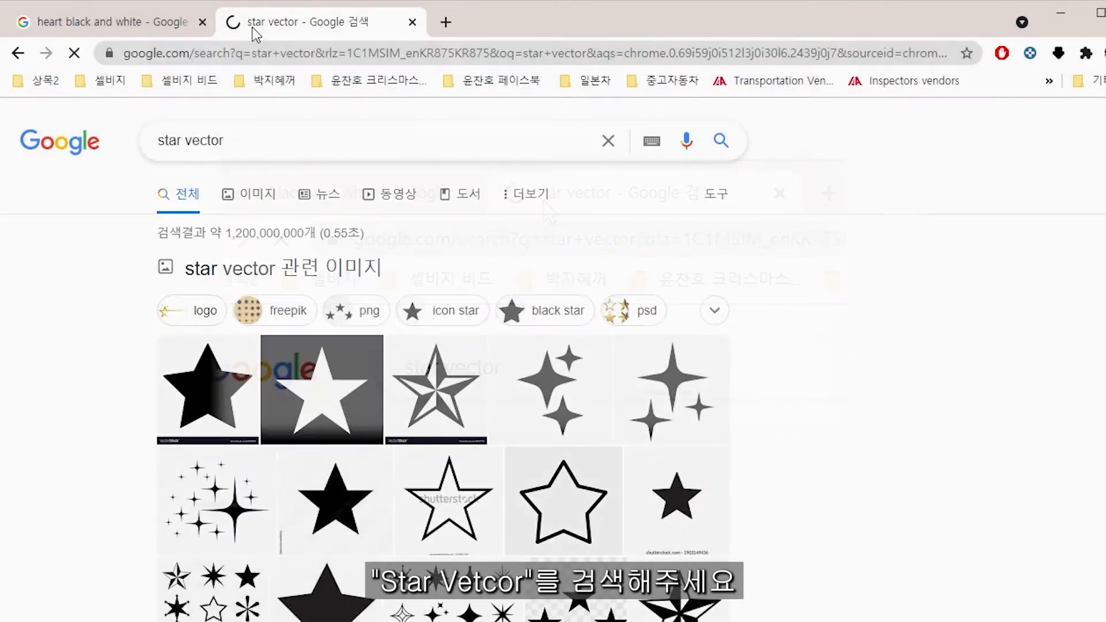
pyautogui.click(264, 196)
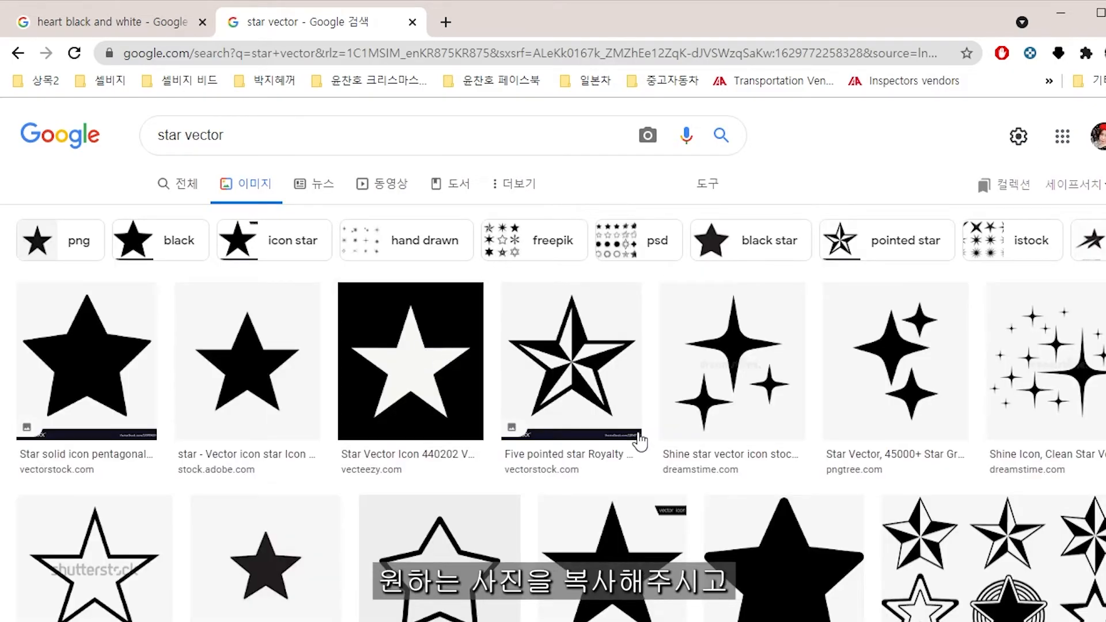
# Open the plain black five-pointed star image from stock.adobe.com and copy it
pyautogui.click(250, 366)
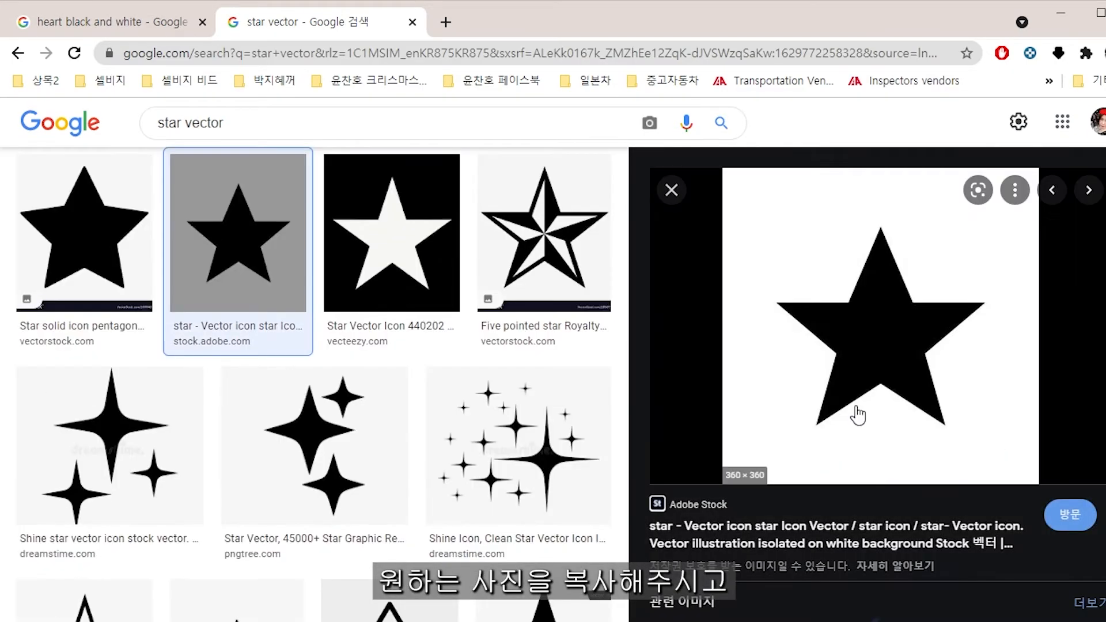
pyautogui.rightClick(901, 339)
pyautogui.click(962, 558)
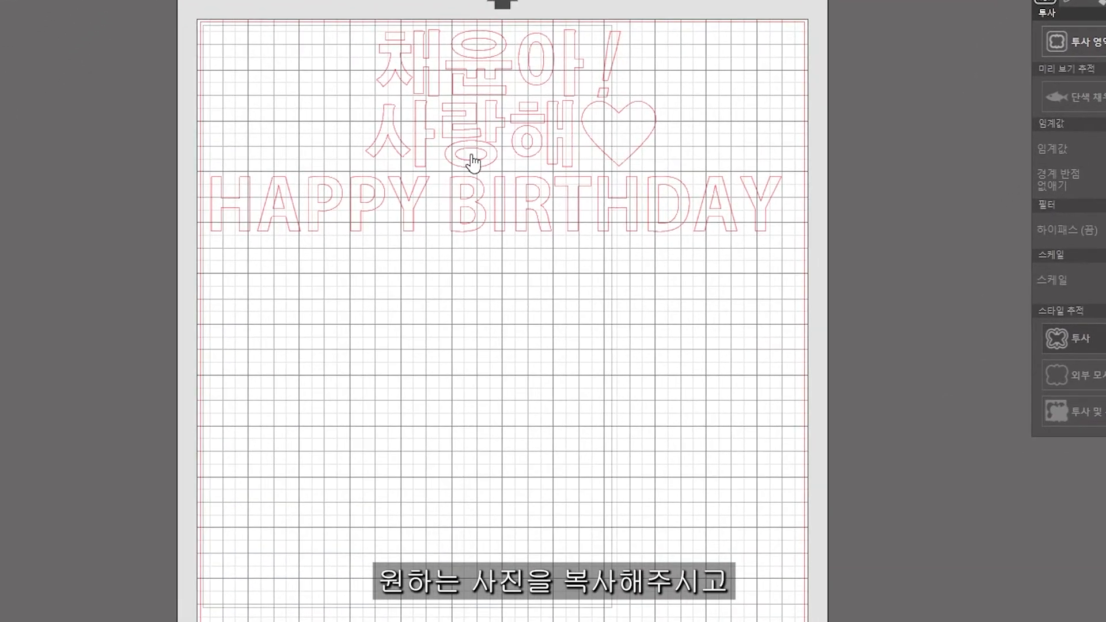
# Switch back to Silhouette Studio, paste the star below HAPPY BIRTHDAY and select a trace area about 71 by 66 mm around it
pyautogui.hotkey('ctrl', 'v')
pyautogui.moveTo(523, 361); pyautogui.dragTo(521, 429)
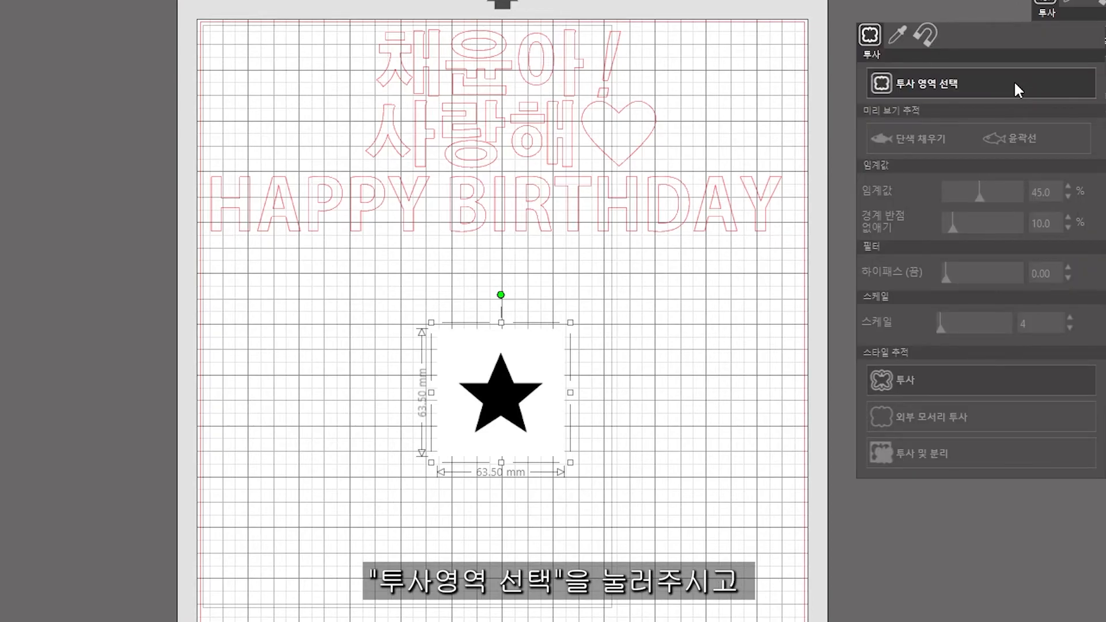
pyautogui.click(1015, 87)
pyautogui.moveTo(438, 331)
pyautogui.mouseDown()
pyautogui.moveTo(548, 464)
pyautogui.moveTo(576, 466)
pyautogui.mouseUp()
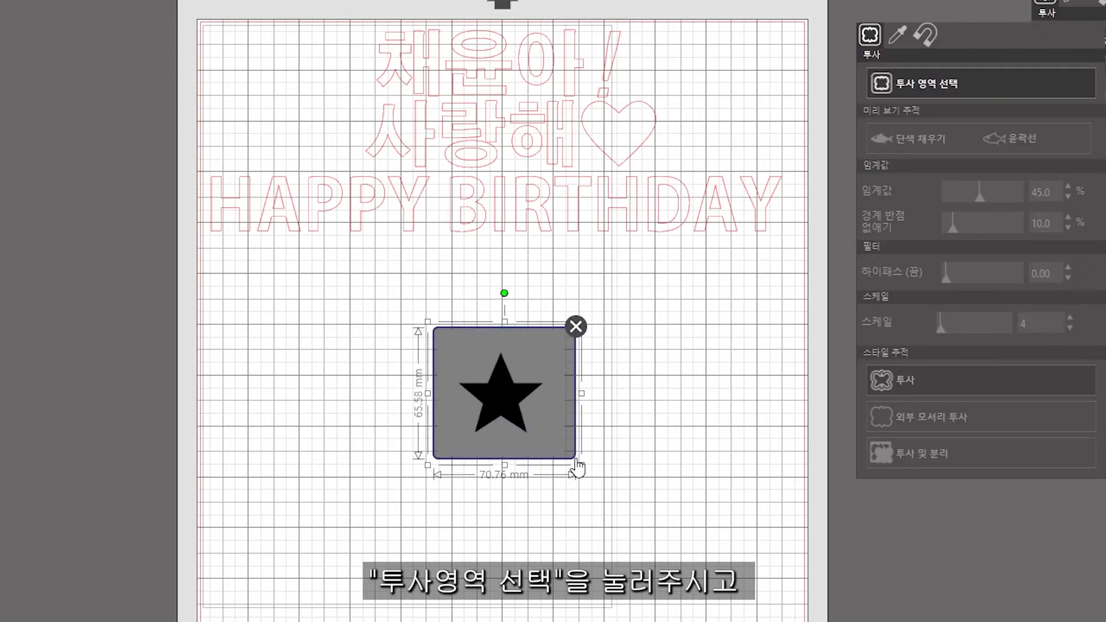
# Replace a plain trace of the star with an outer edge trace and delete the source image
pyautogui.click(932, 383)
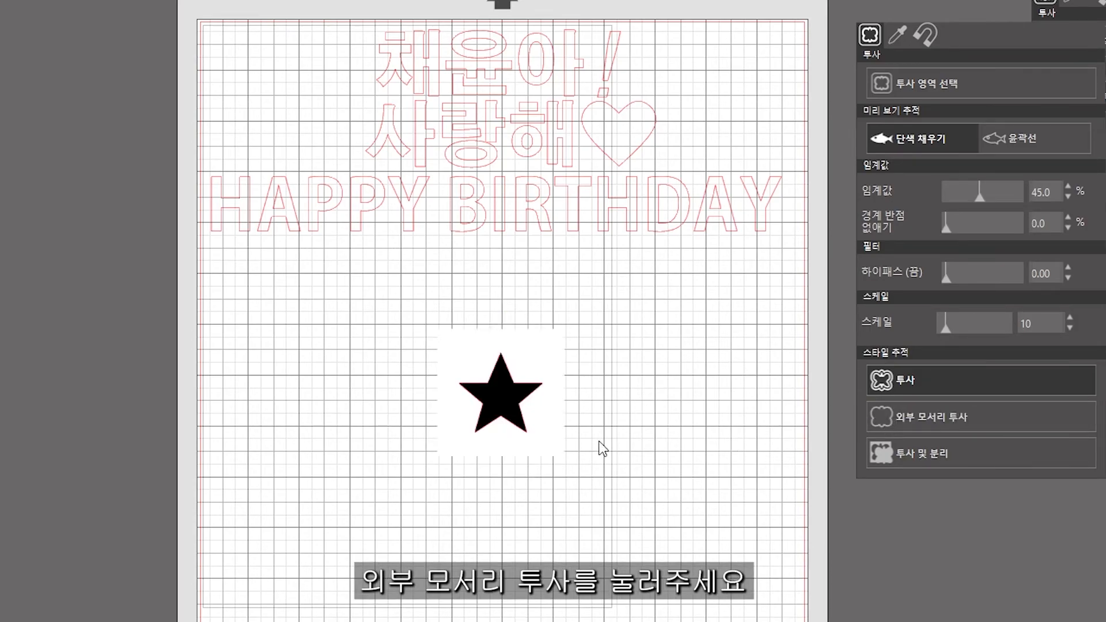
pyautogui.hotkey('ctrl', 'z')
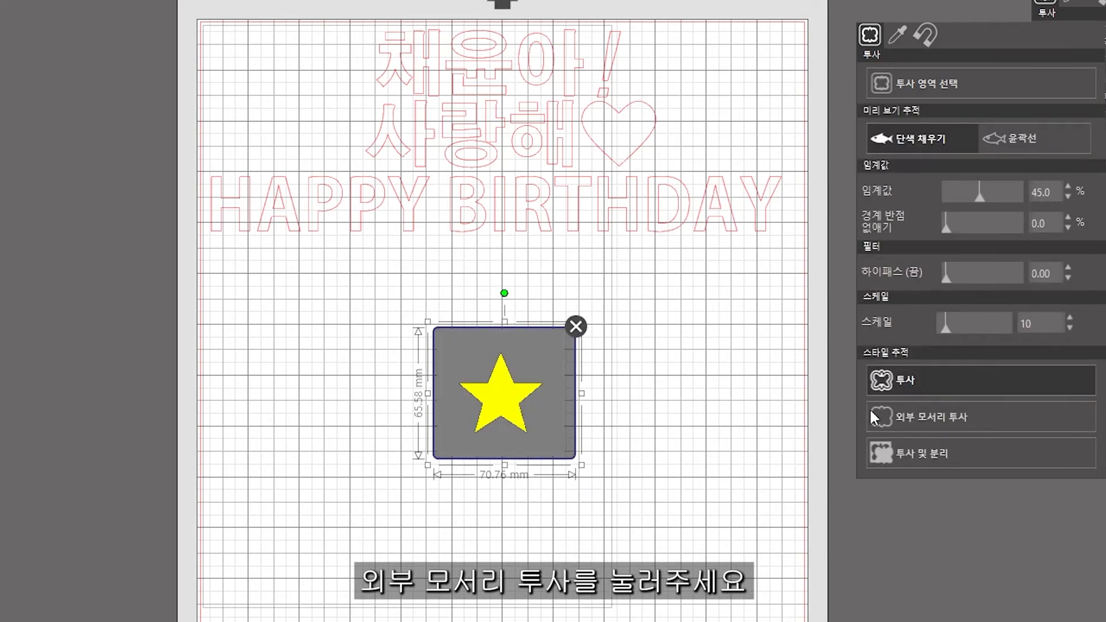
pyautogui.click(940, 419)
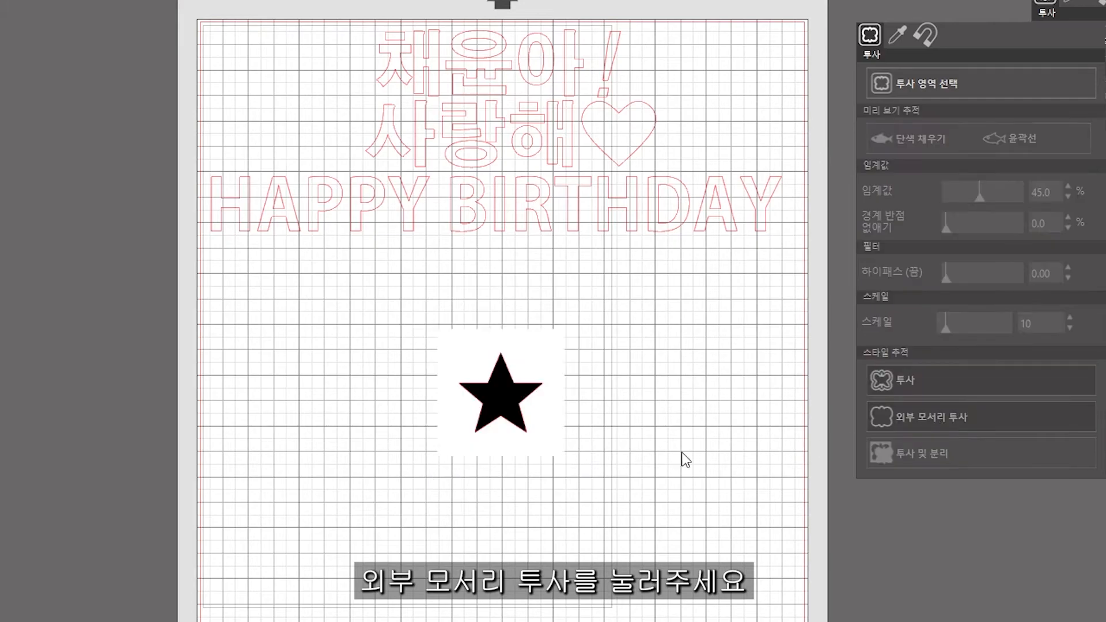
pyautogui.moveTo(558, 424); pyautogui.dragTo(798, 427)
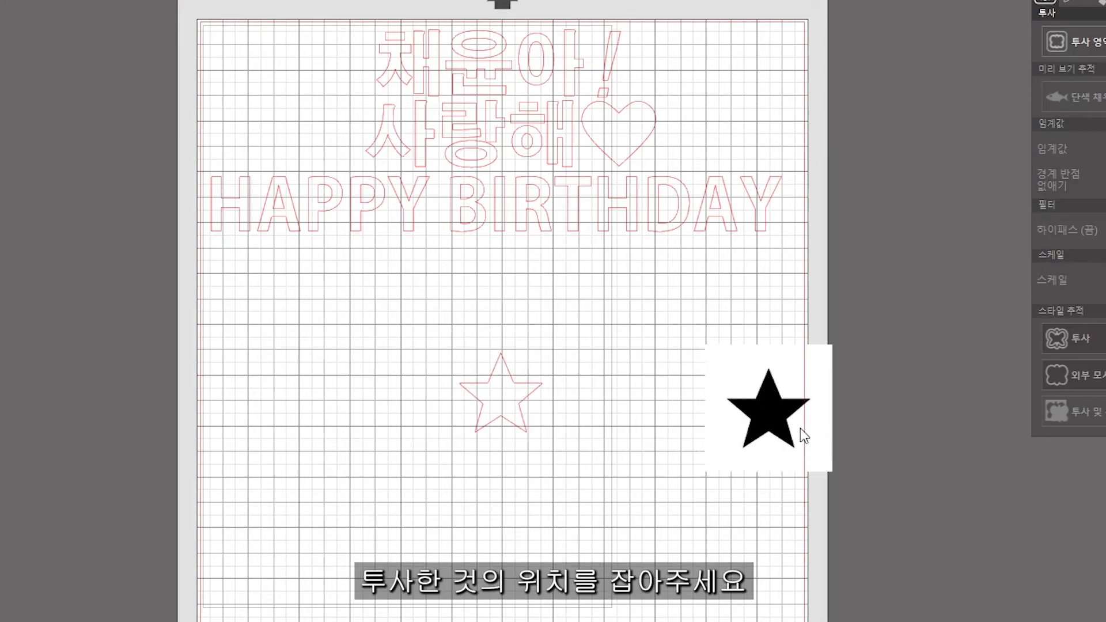
pyautogui.press('Delete')
# Shrink the star outline to about 21 mm wide and place it in front of the first Korean line
pyautogui.click(521, 433)
pyautogui.moveTo(522, 438); pyautogui.dragTo(354, 44)
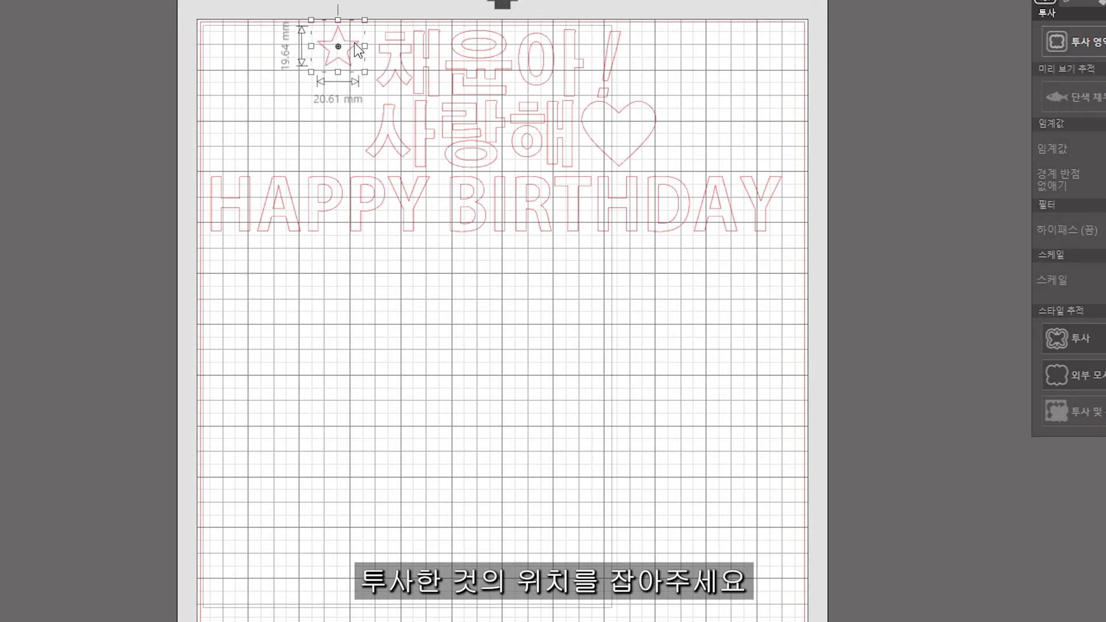
pyautogui.click(357, 314)
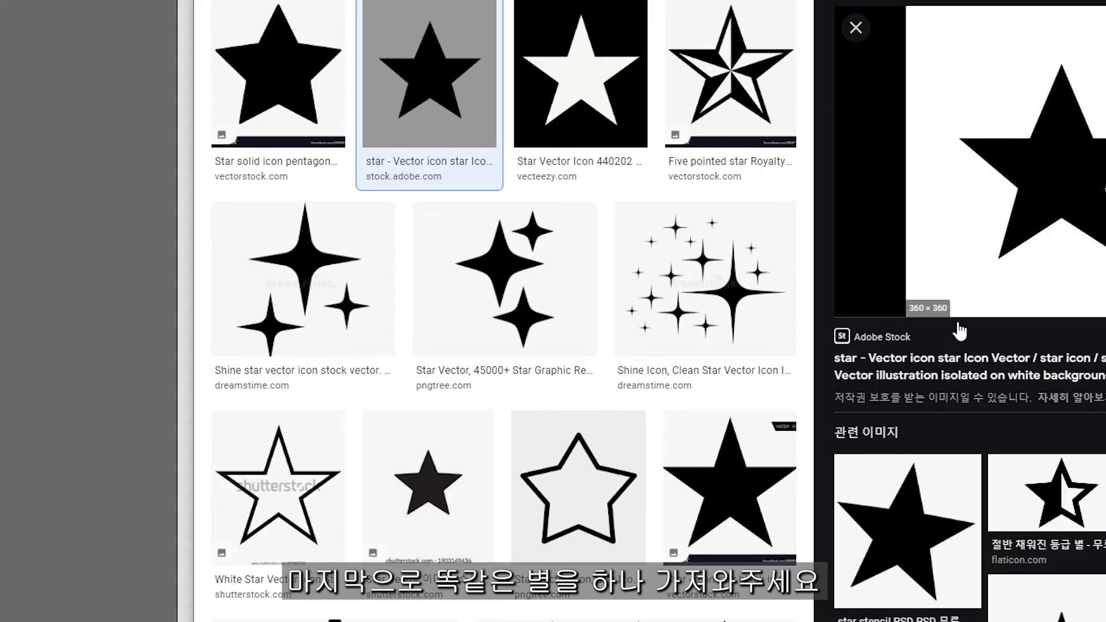
# In Chrome, open a dark grey star from the related images and copy it
pyautogui.click(1072, 616)
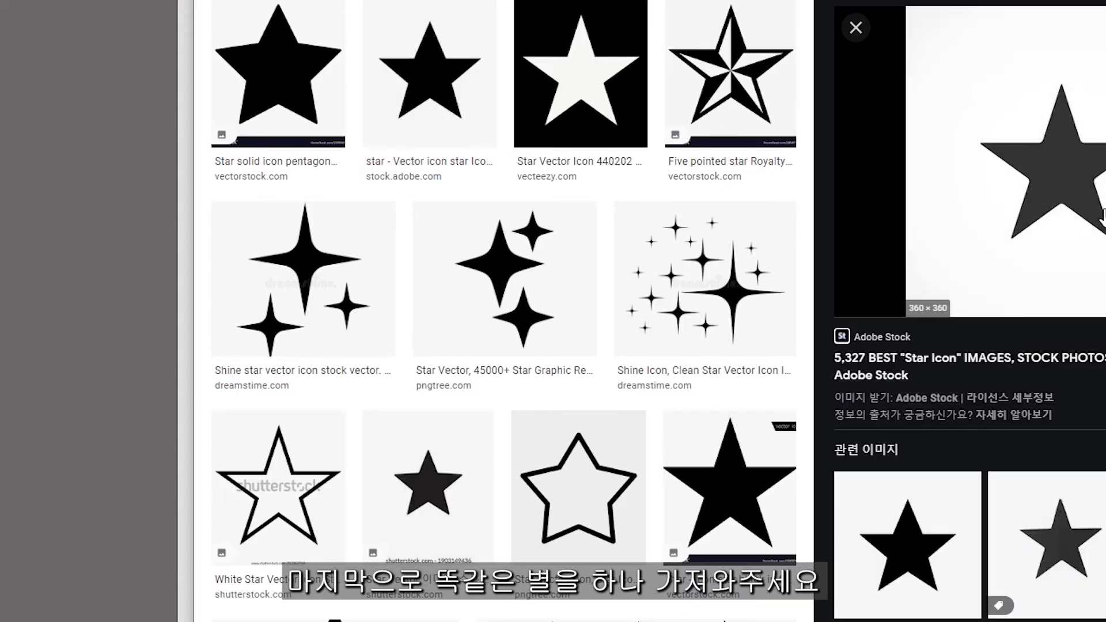
pyautogui.rightClick(1100, 210)
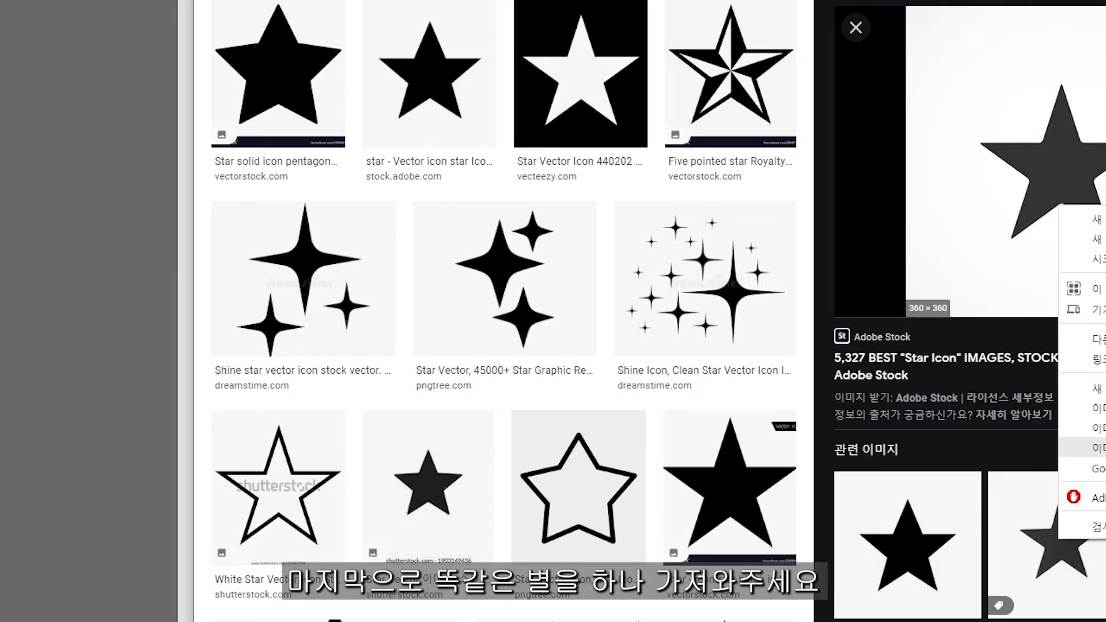
pyautogui.click(1098, 427)
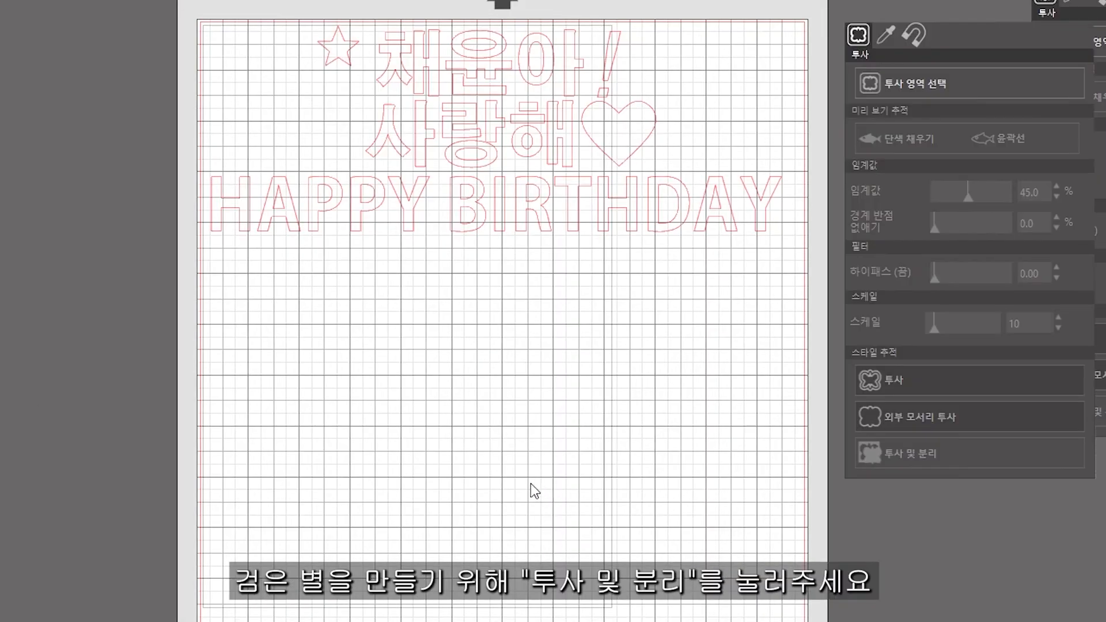
# Paste the dark star into the Silhouette Studio design and select a trace area about 87 by 72 mm around it
pyautogui.hotkey('ctrl', 'v')
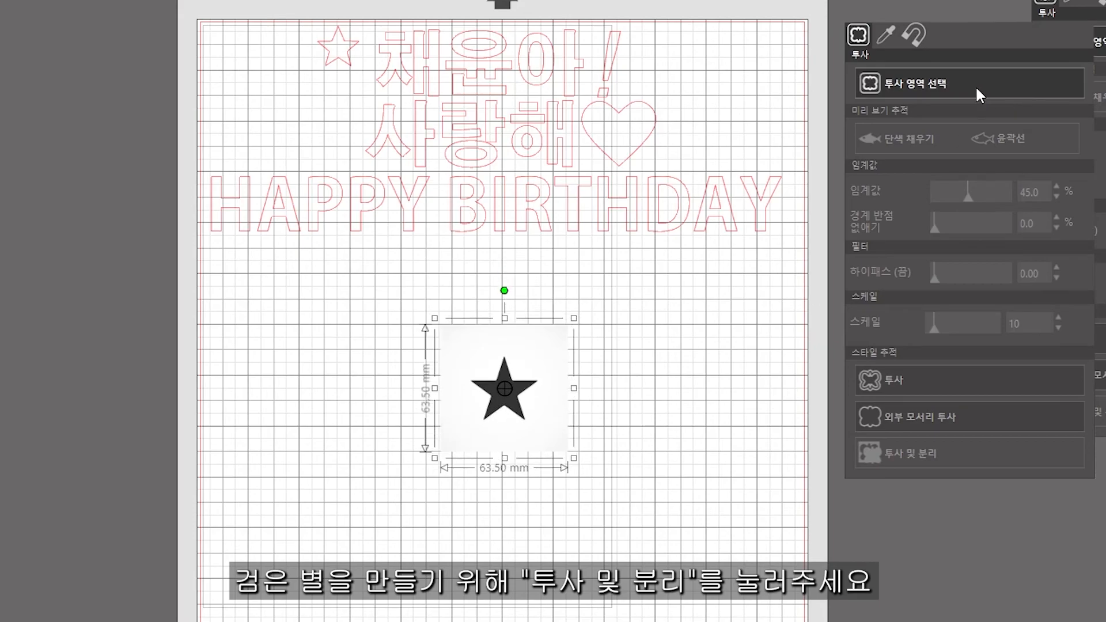
pyautogui.click(981, 94)
pyautogui.moveTo(416, 318); pyautogui.dragTo(591, 463)
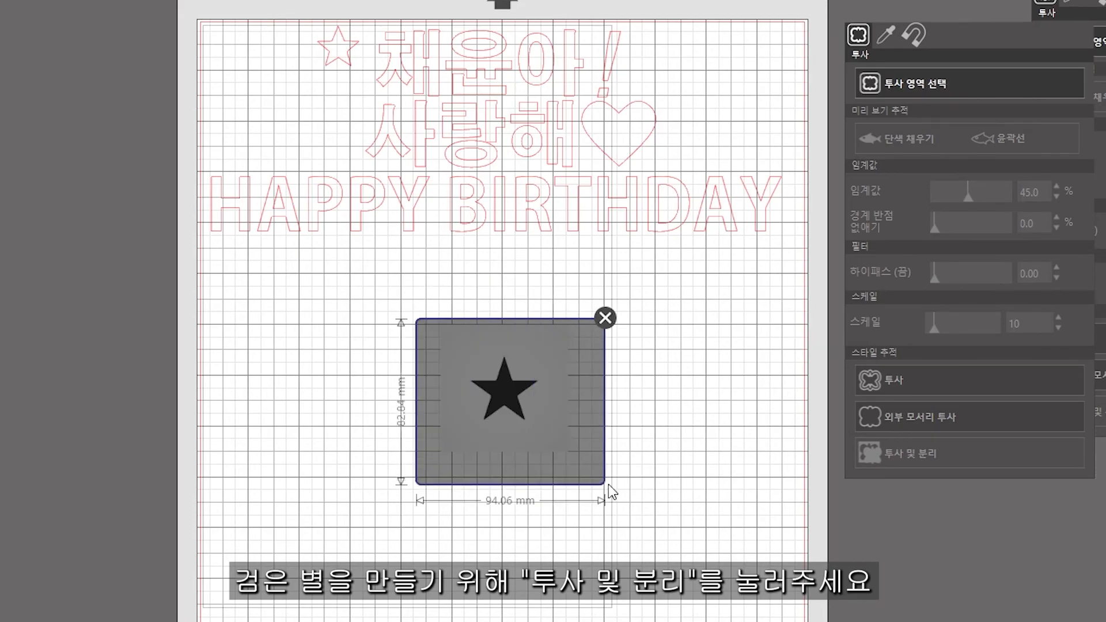
# Trace and detach the dark star, and delete the leftover background image
pyautogui.click(877, 454)
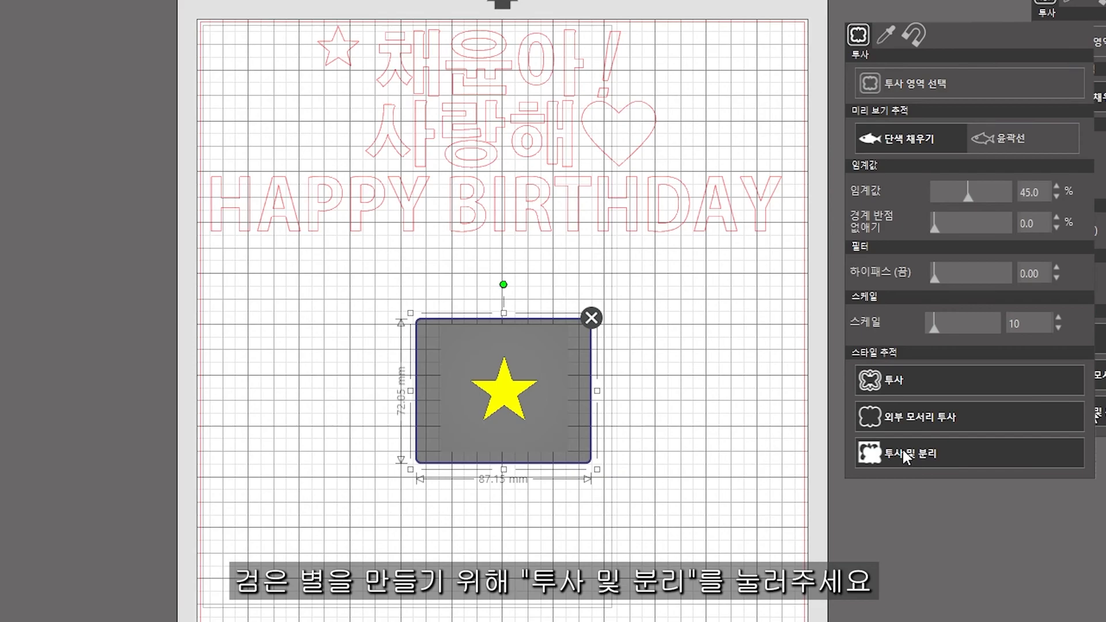
pyautogui.click(915, 455)
pyautogui.moveTo(551, 445)
pyautogui.mouseDown()
pyautogui.moveTo(679, 431)
pyautogui.moveTo(758, 449)
pyautogui.mouseUp()
pyautogui.press('Delete')
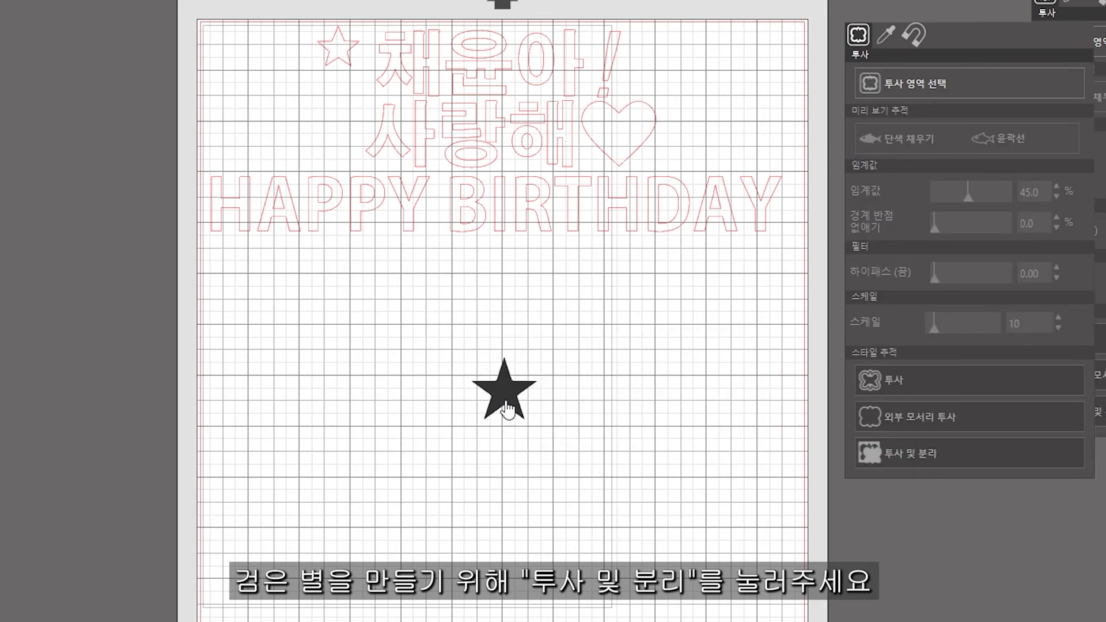
# Place the filled dark star in front of the 사랑해 line and shrink it to about 23 mm wide
pyautogui.moveTo(504, 410); pyautogui.dragTo(556, 99)
pyautogui.moveTo(411, 118); pyautogui.dragTo(316, 139)
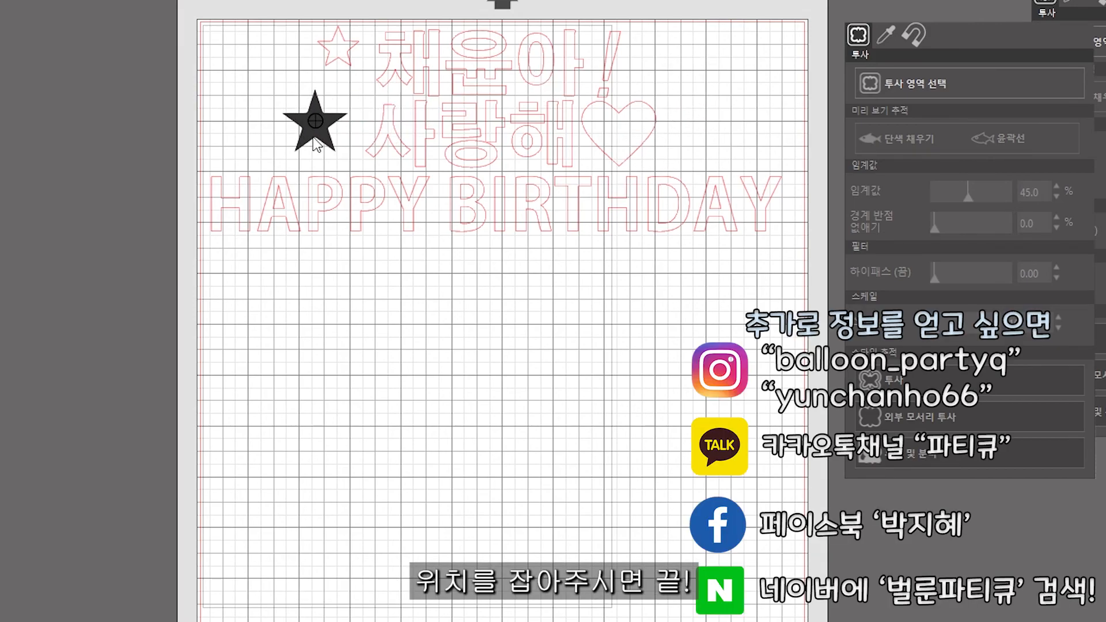
pyautogui.click(329, 140)
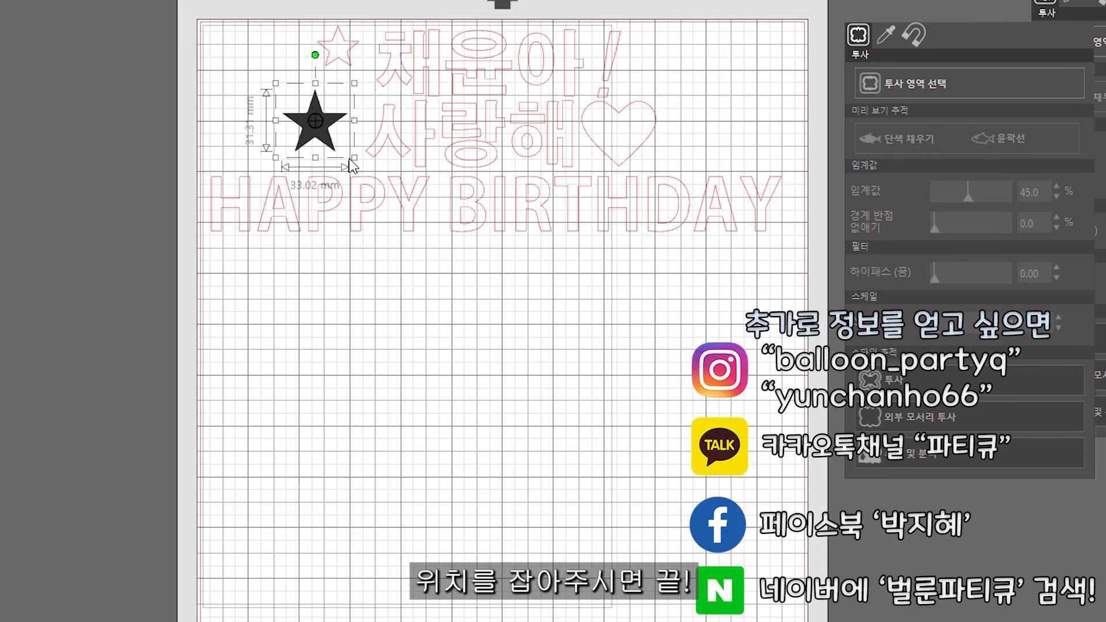
pyautogui.moveTo(353, 161); pyautogui.dragTo(339, 155)
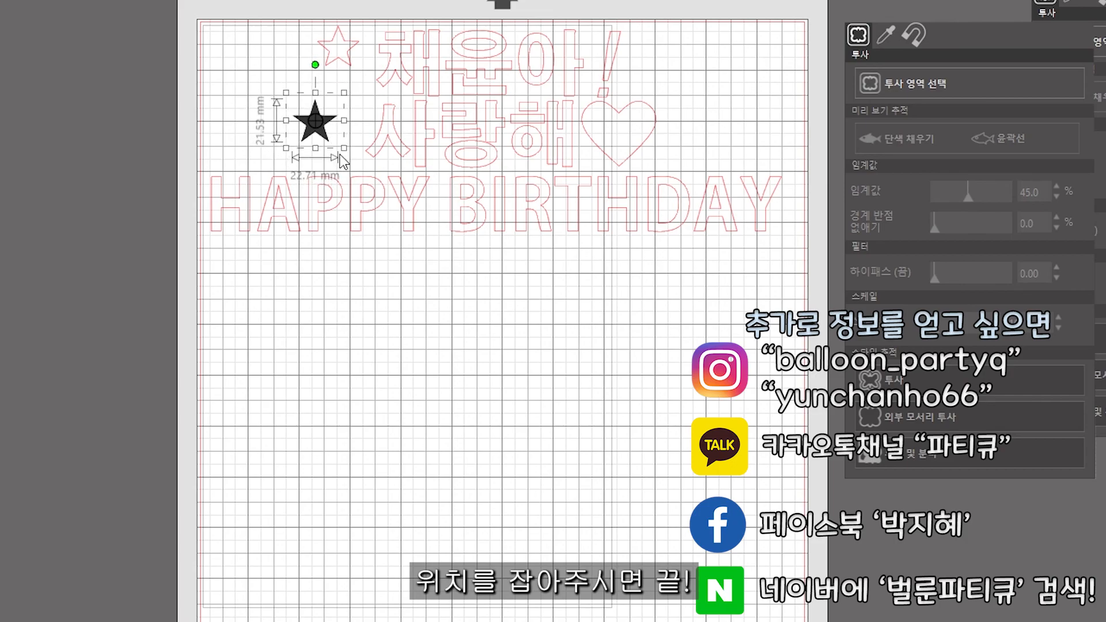
pyautogui.moveTo(334, 117); pyautogui.dragTo(332, 123)
pyautogui.click(414, 231)
pyautogui.click(427, 293)
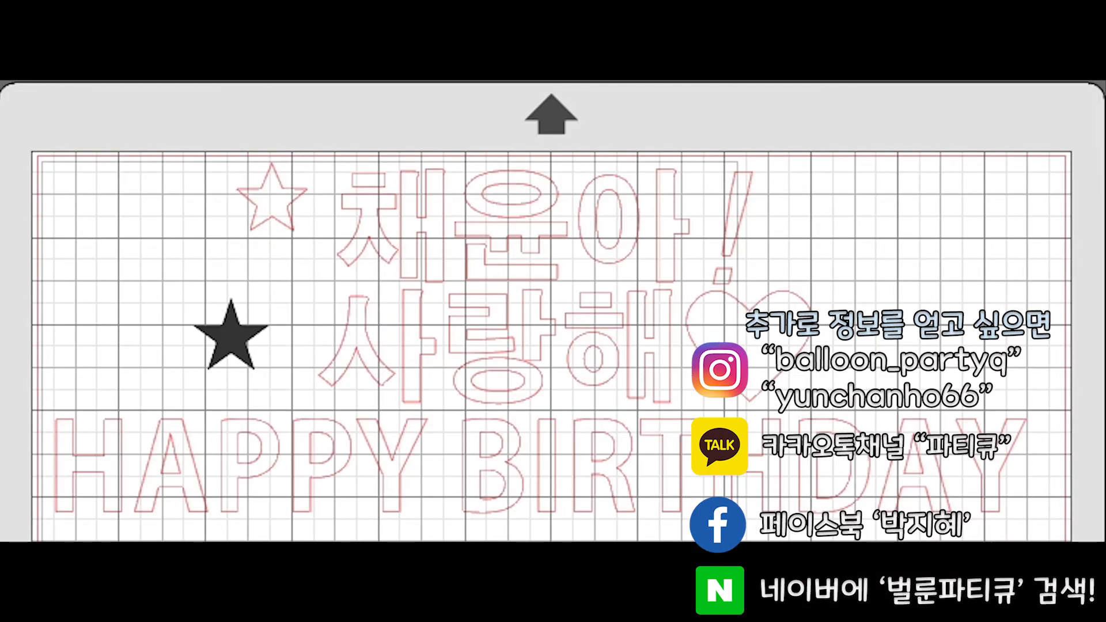